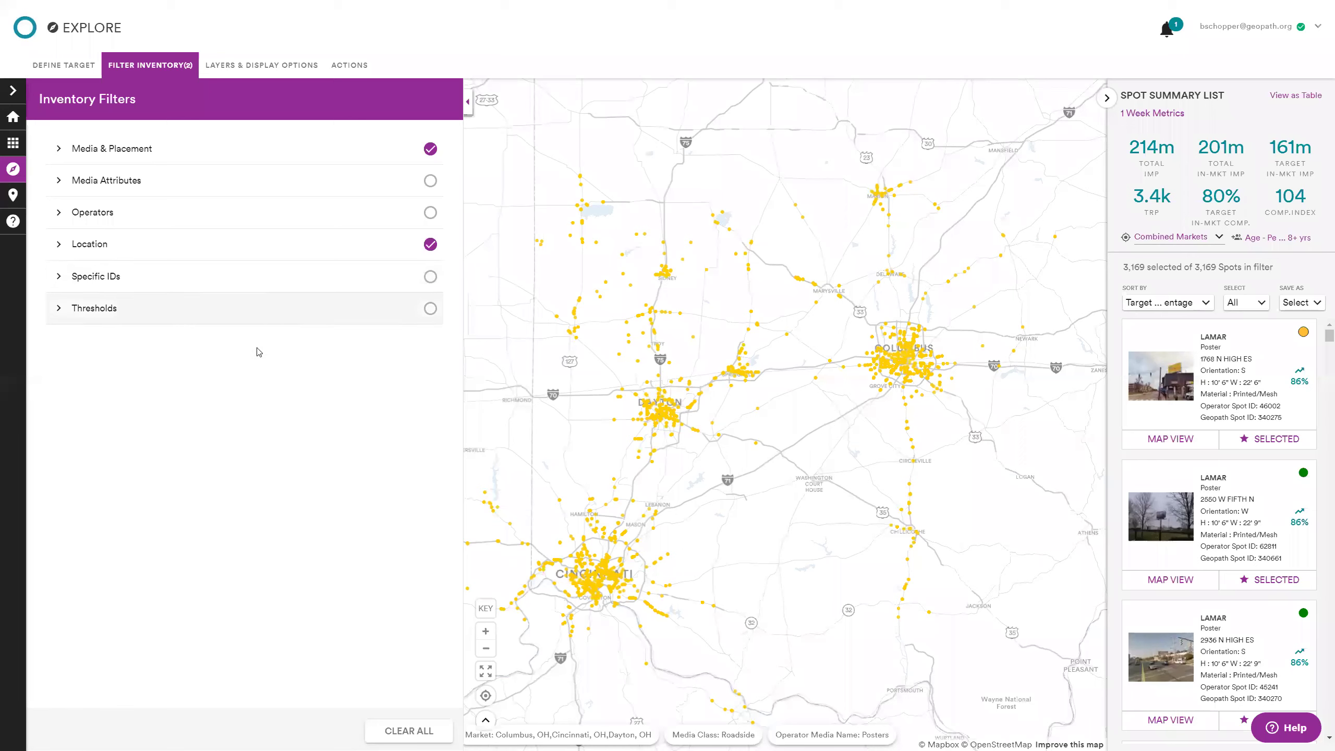
# - Search the Location filter's specific geographies for "oh", browse the matching areas and leave the existing market selection as it is
pyautogui.click(108, 245)
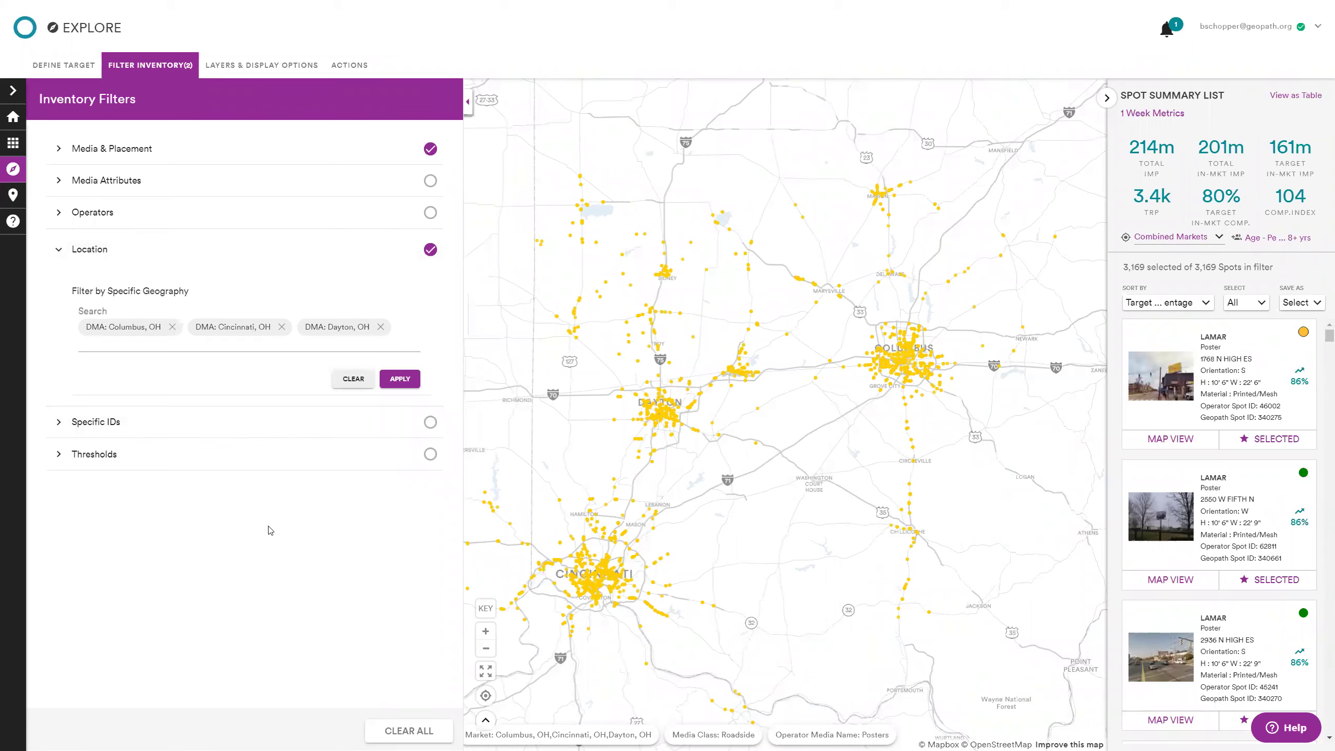
pyautogui.click(389, 344)
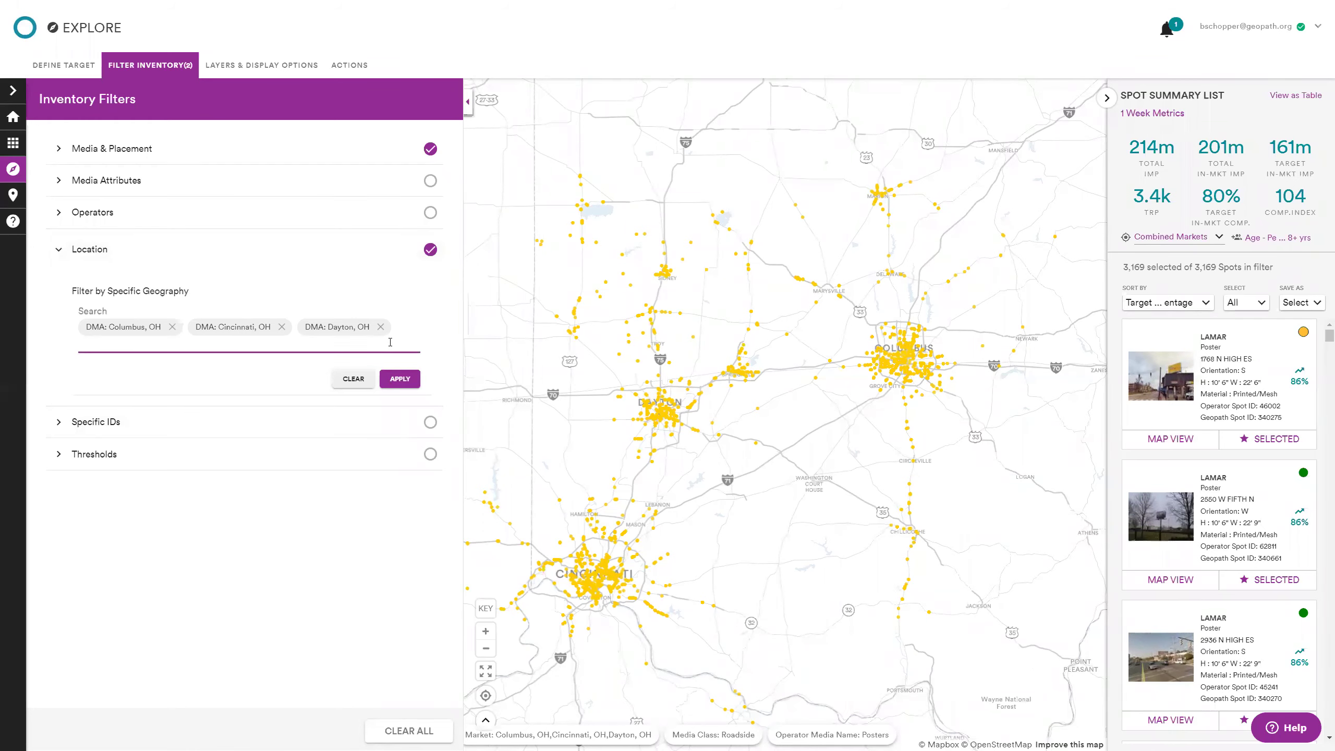
pyautogui.write('oh')
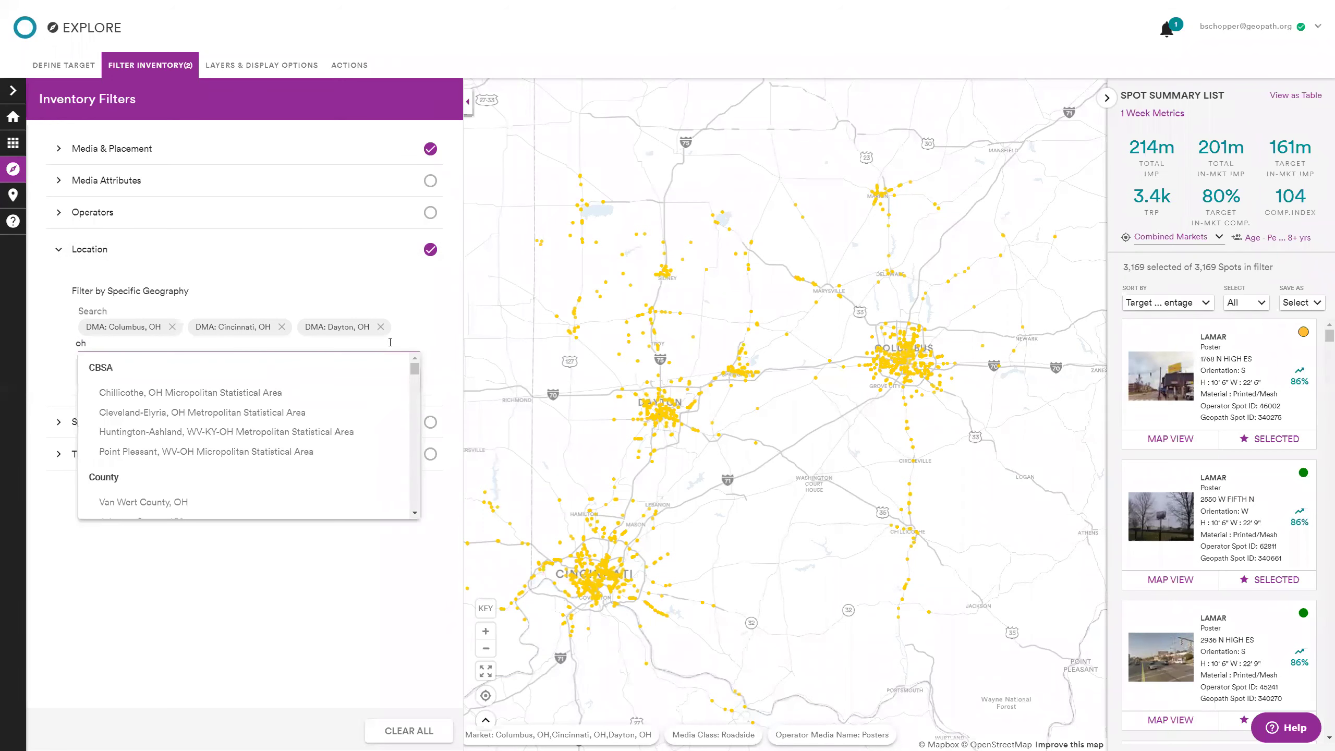
pyautogui.scroll(-8, 298, 439)
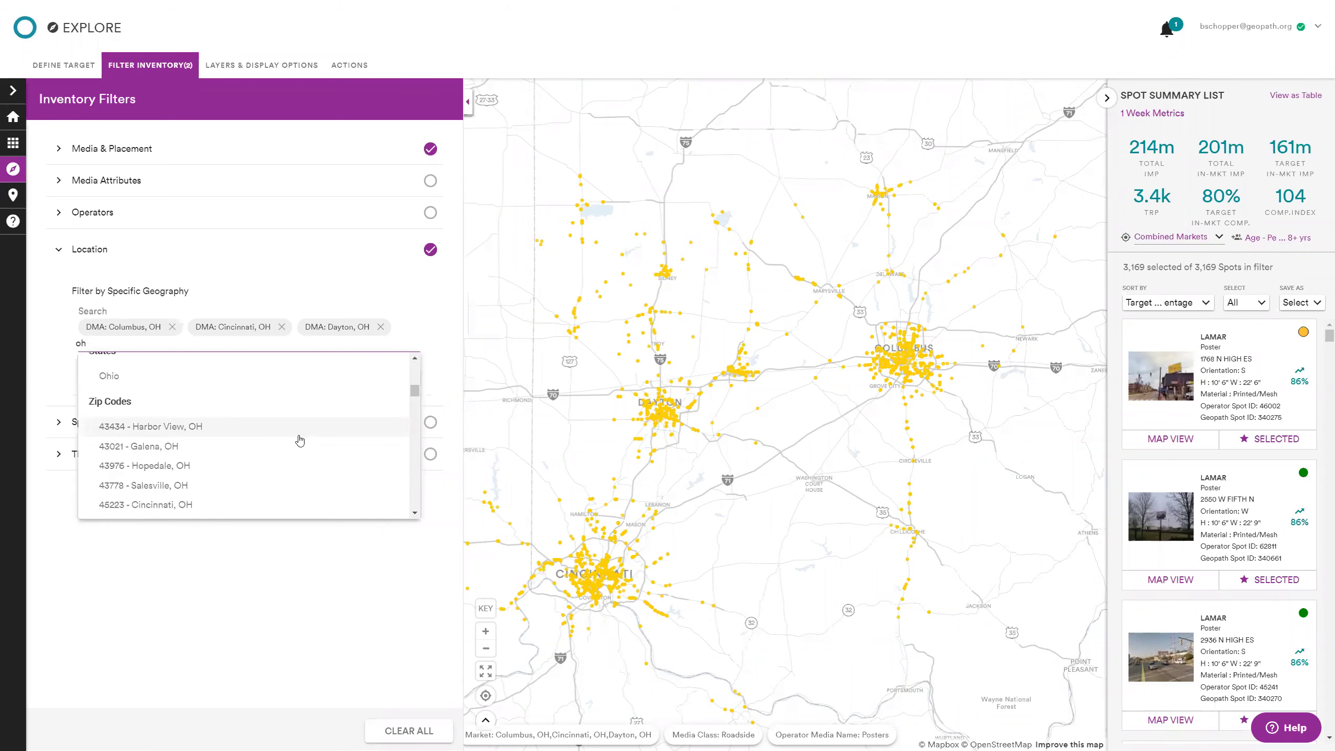
pyautogui.scroll(1, 297, 443)
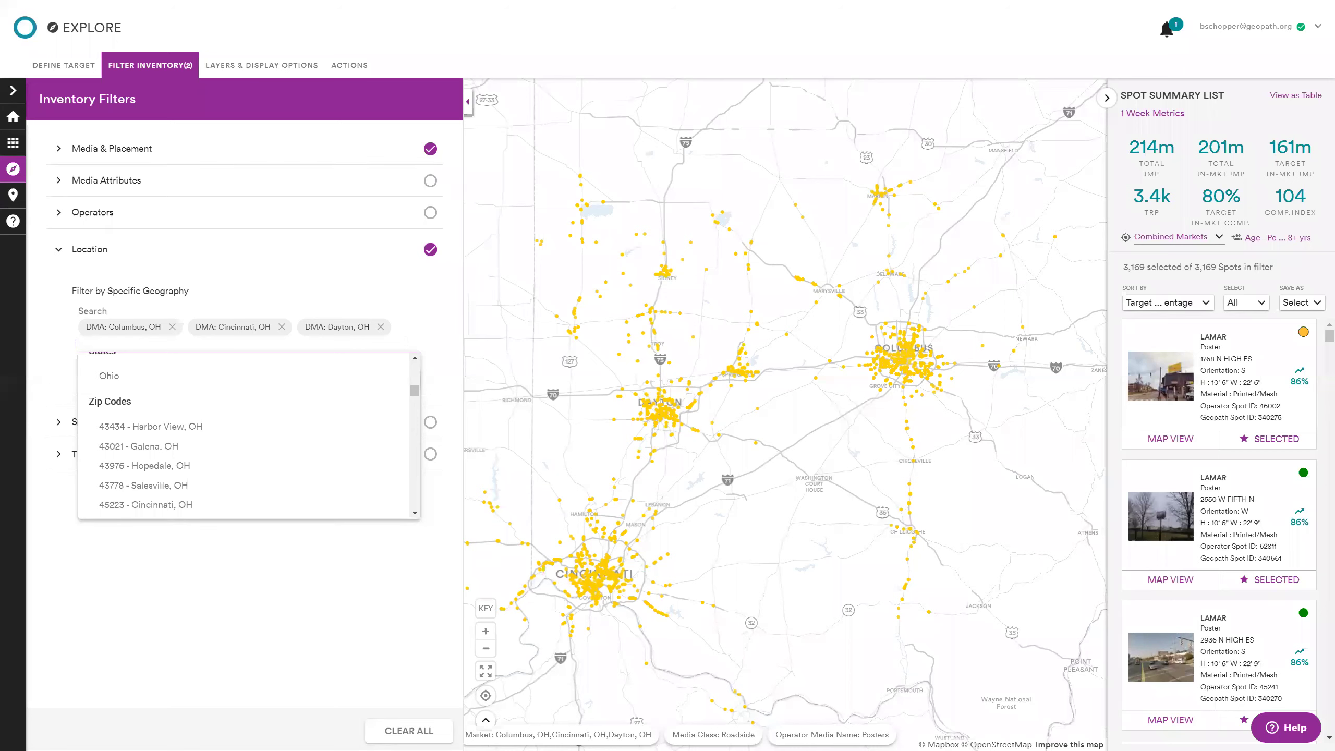
pyautogui.click(399, 645)
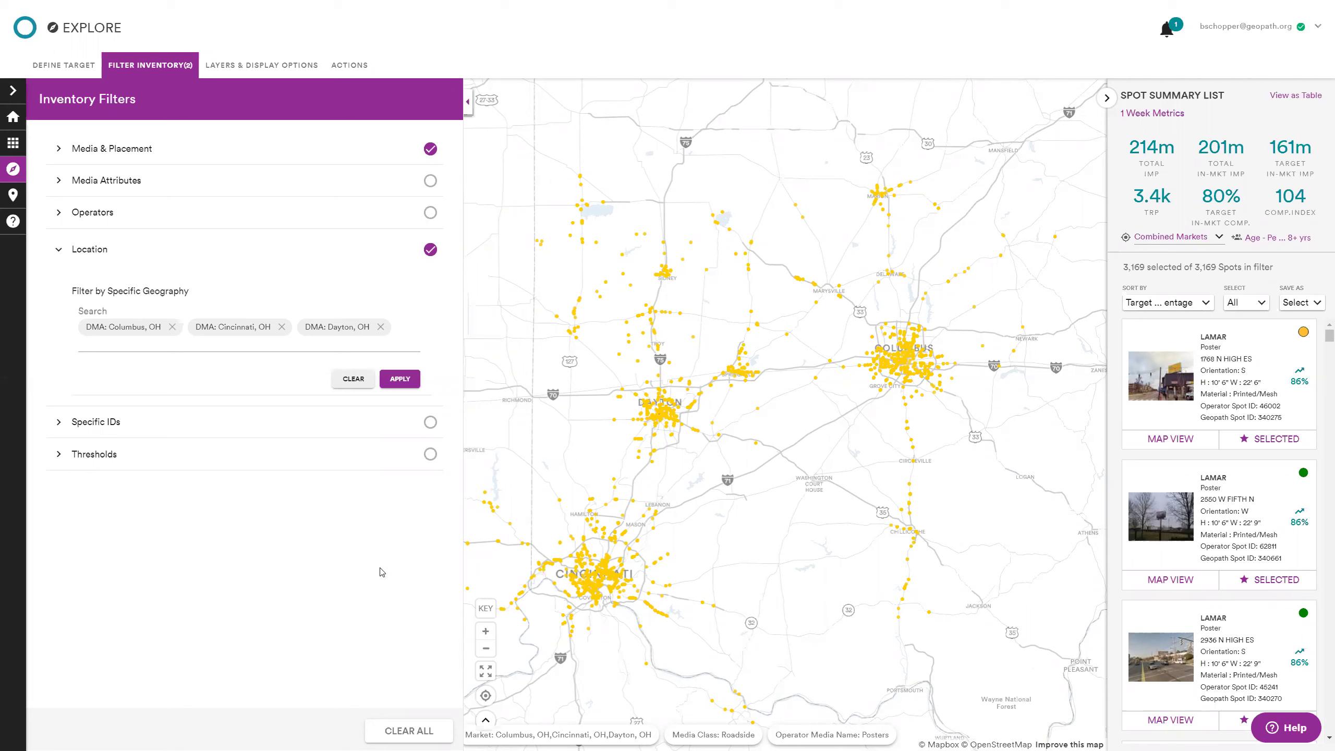
pyautogui.click(264, 258)
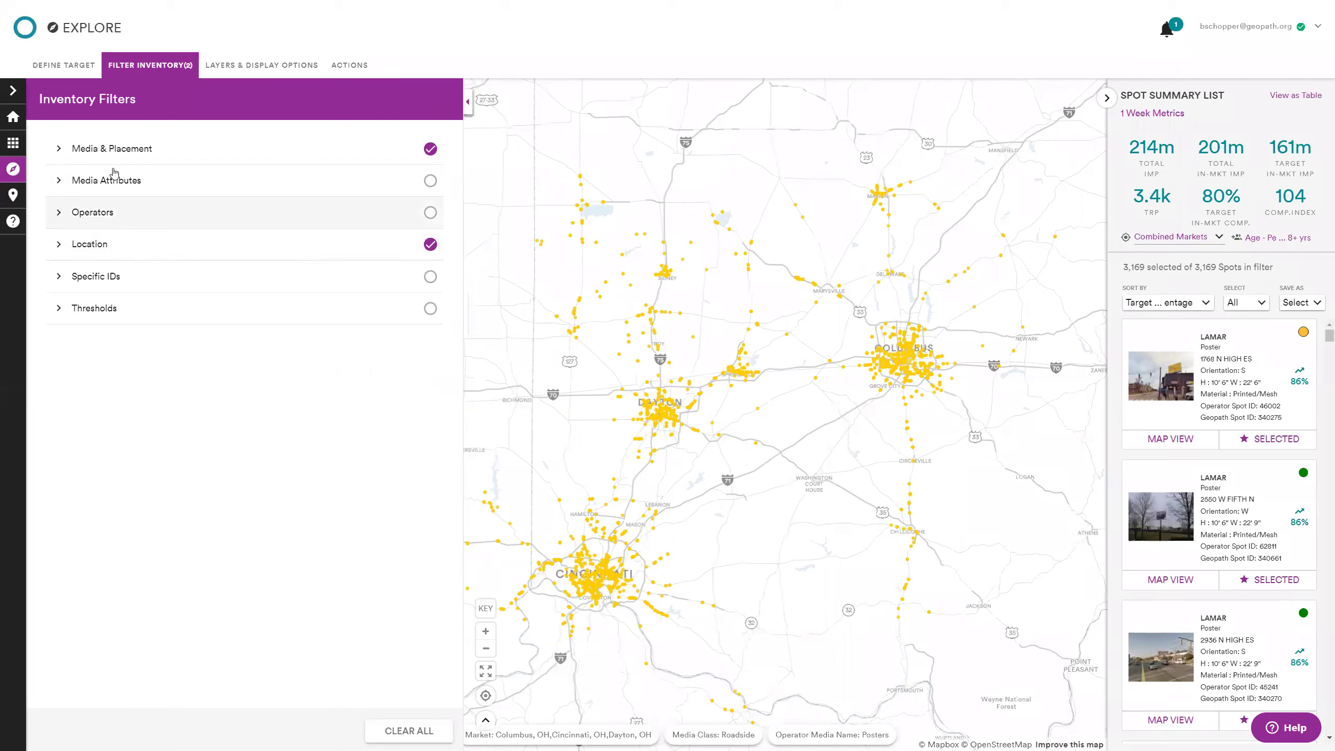
# - Examine the Media Attributes filter options for orientation, spot dimensions, illuminated hours, rotating and audit status
pyautogui.click(104, 184)
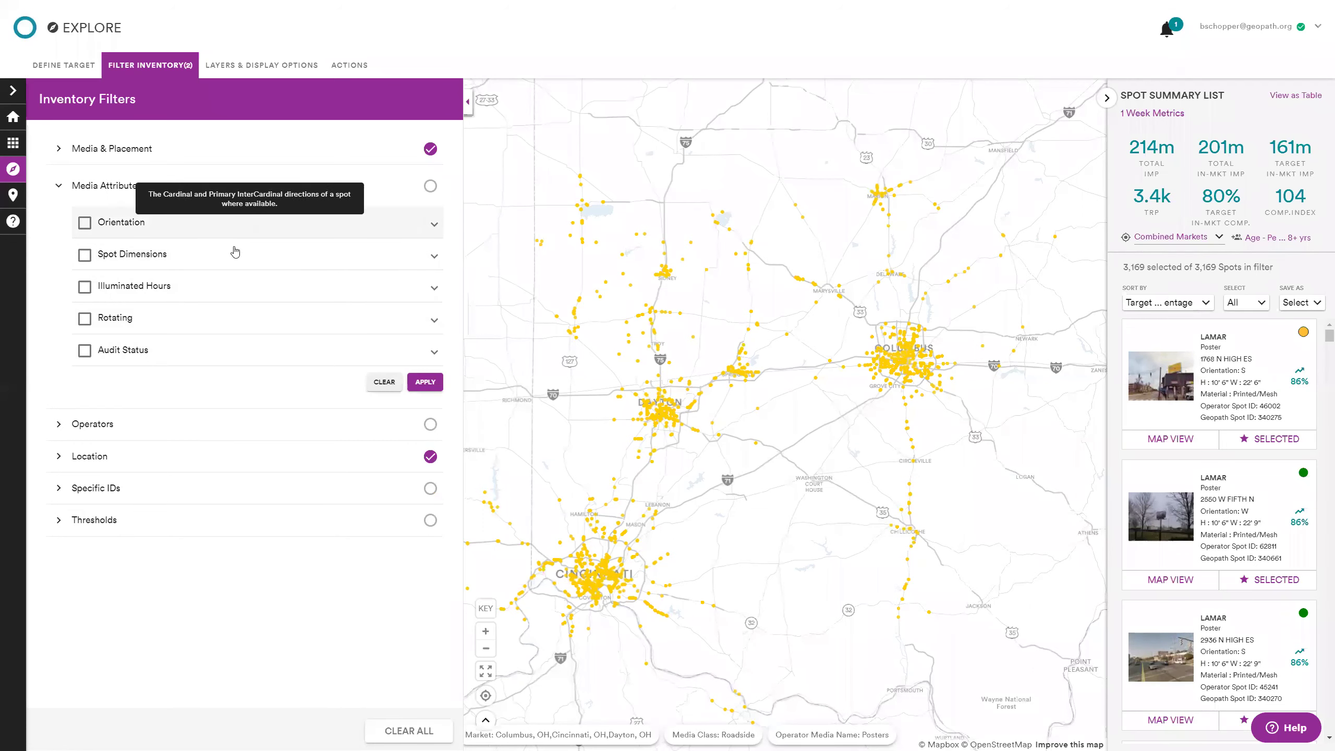
pyautogui.click(241, 236)
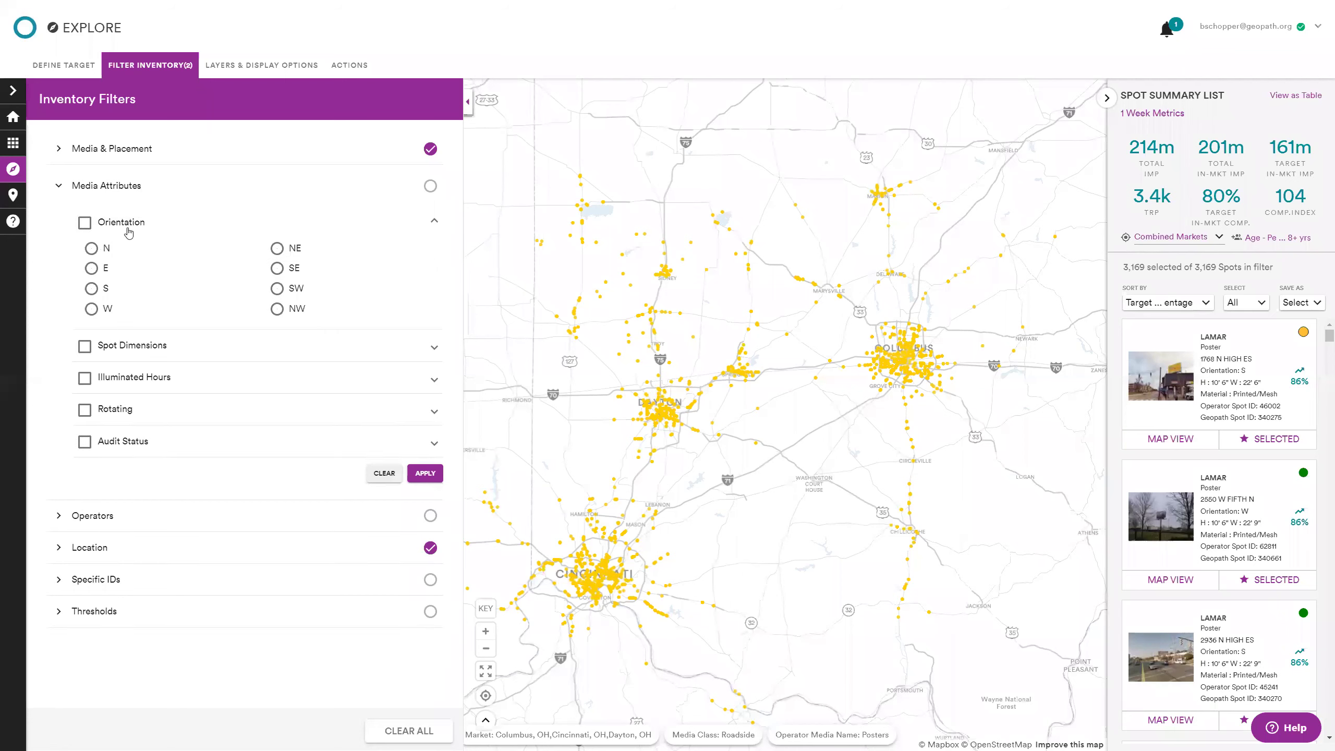
pyautogui.click(435, 221)
pyautogui.click(411, 256)
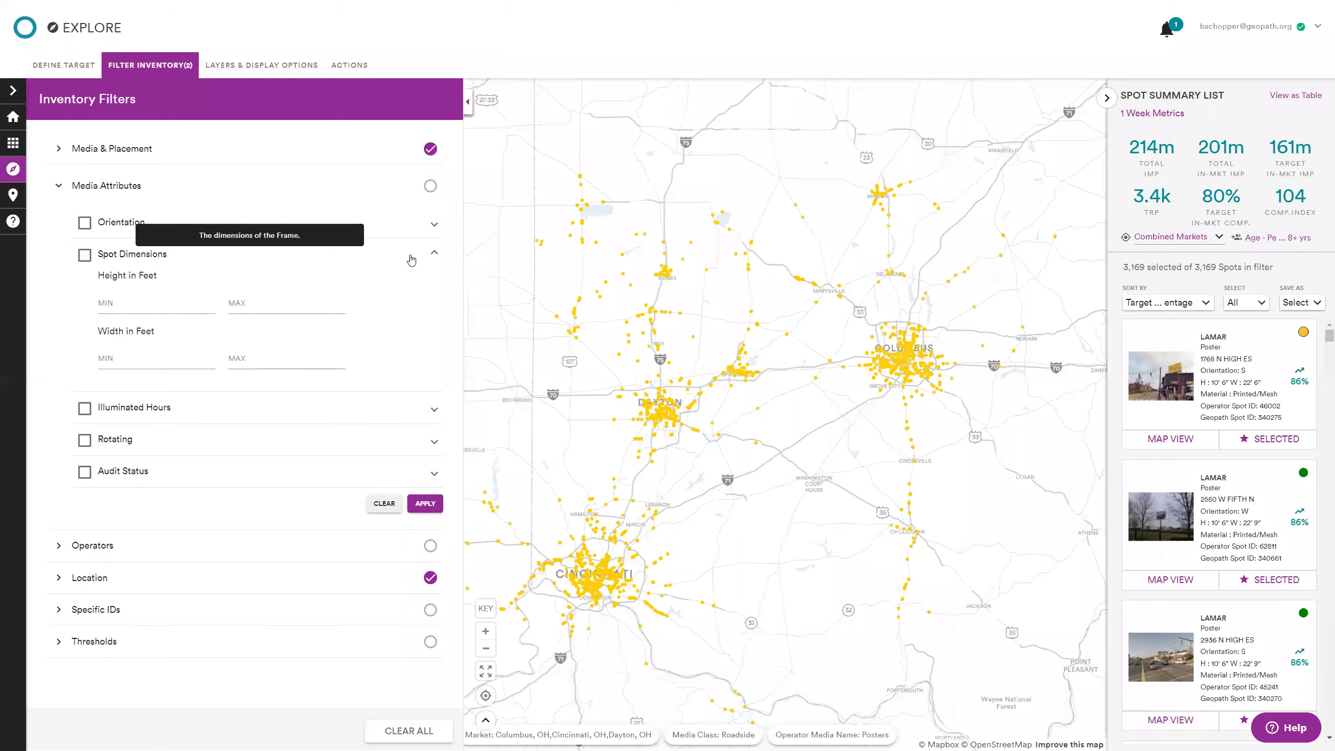
pyautogui.click(411, 258)
pyautogui.click(368, 284)
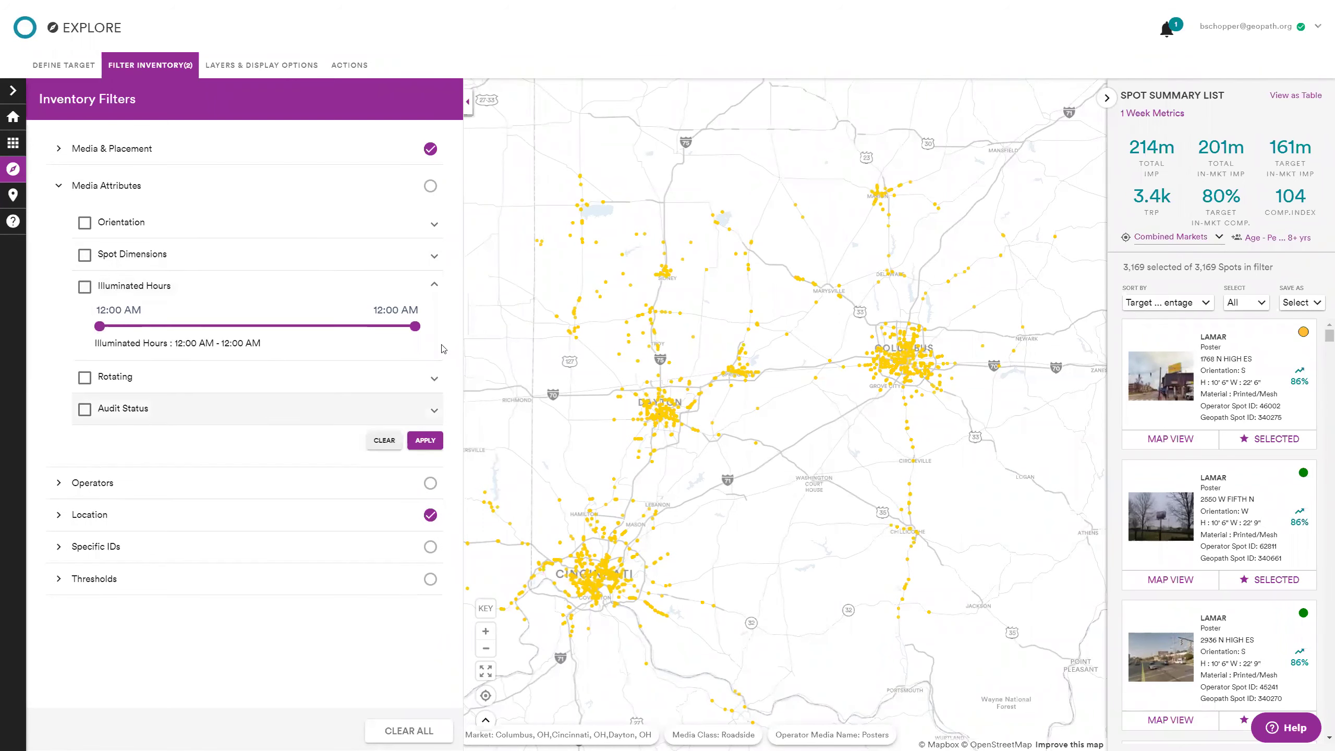
pyautogui.moveTo(328, 292)
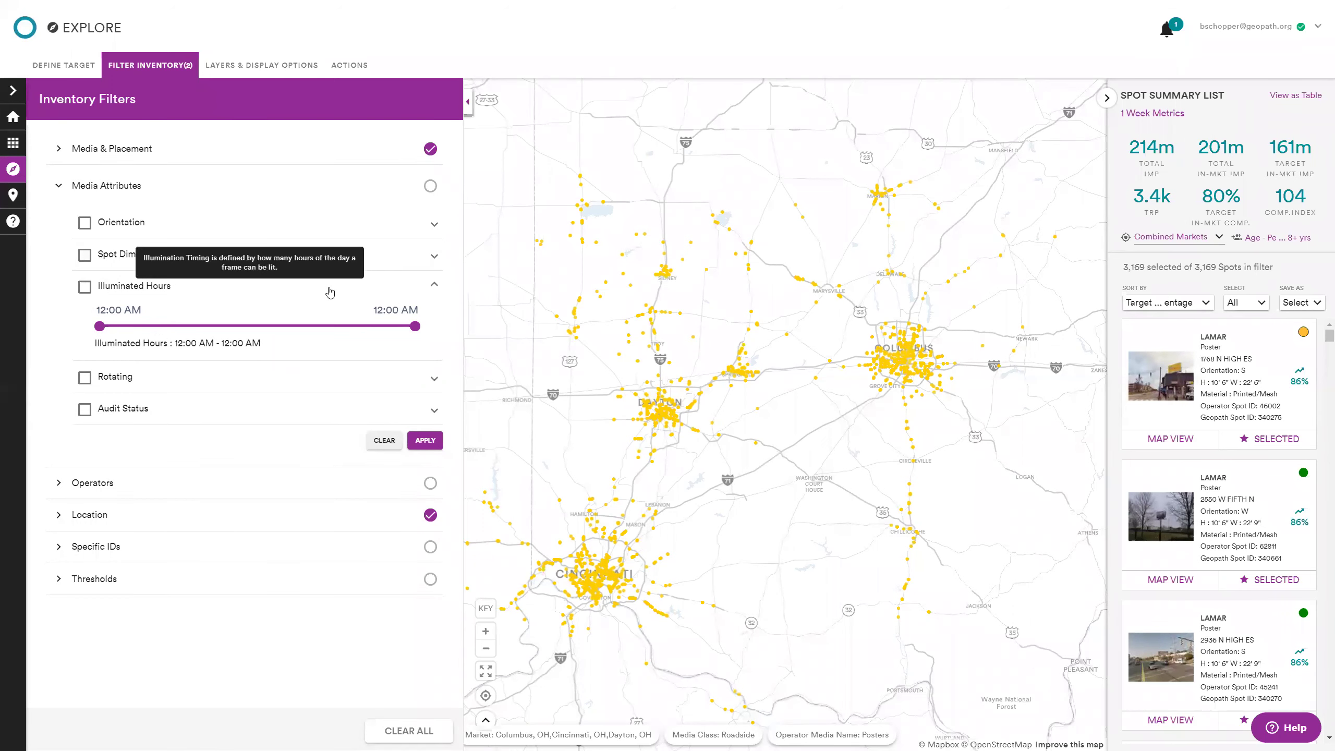
pyautogui.click(420, 289)
pyautogui.click(430, 318)
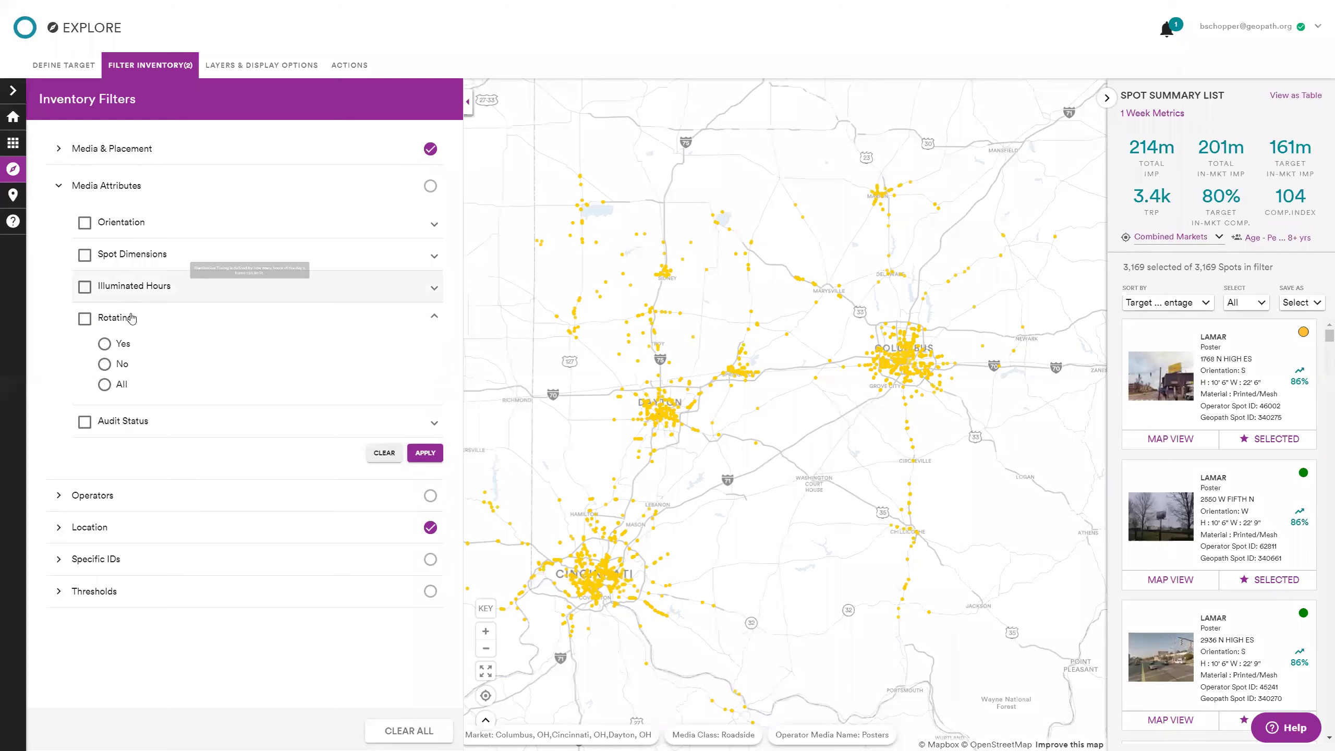
pyautogui.moveTo(132, 322)
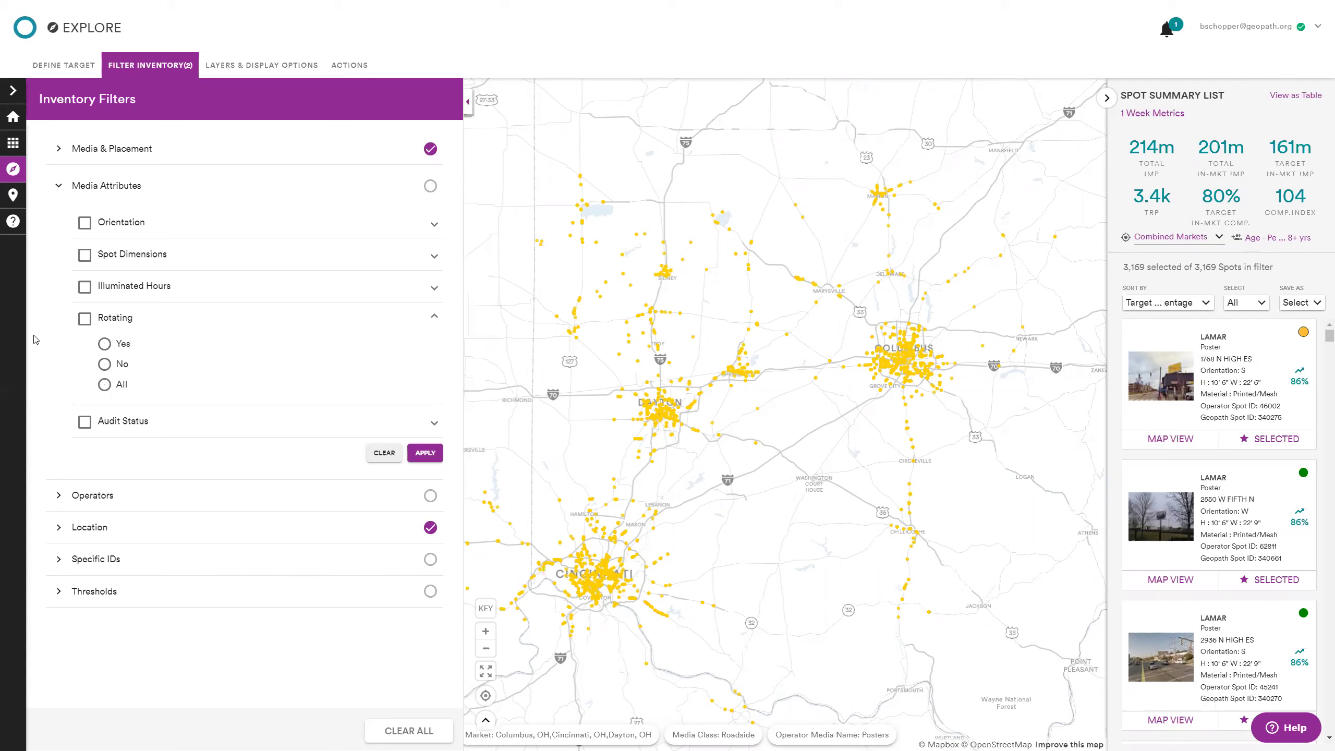
pyautogui.click(146, 326)
pyautogui.click(179, 361)
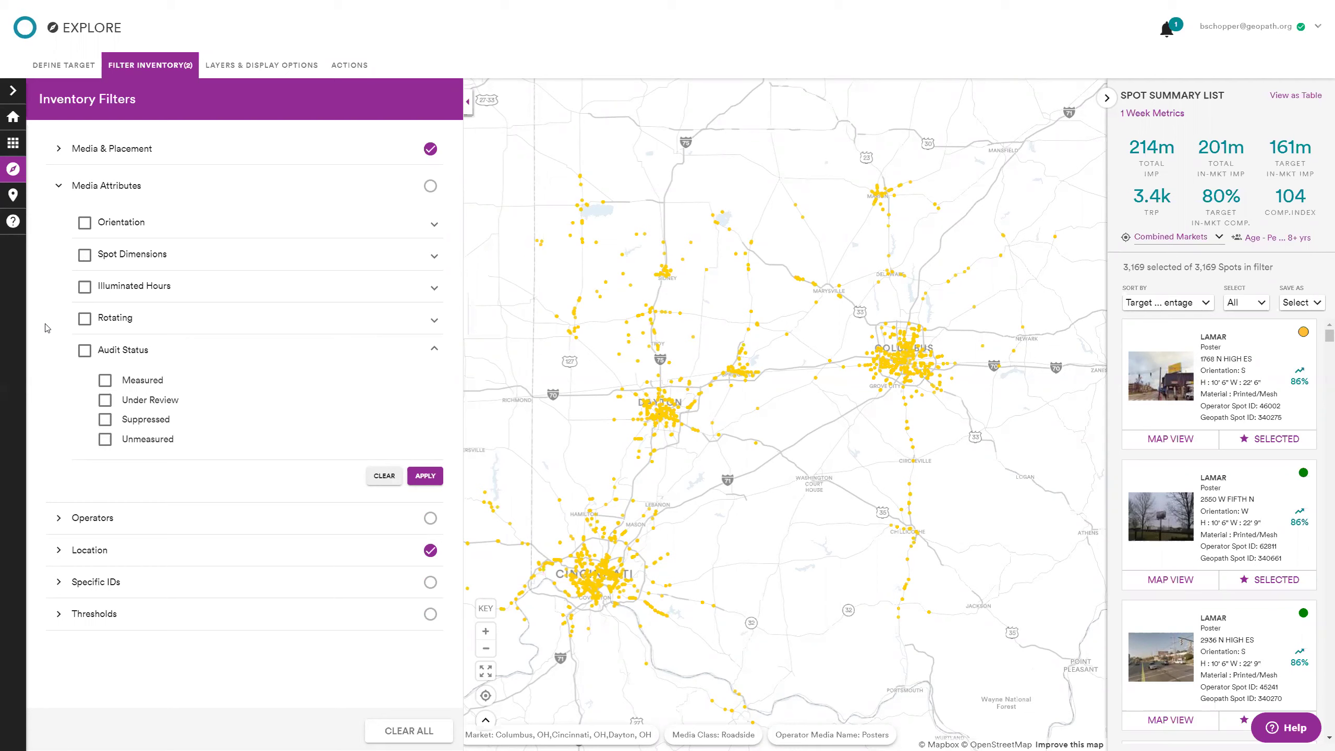
pyautogui.click(214, 360)
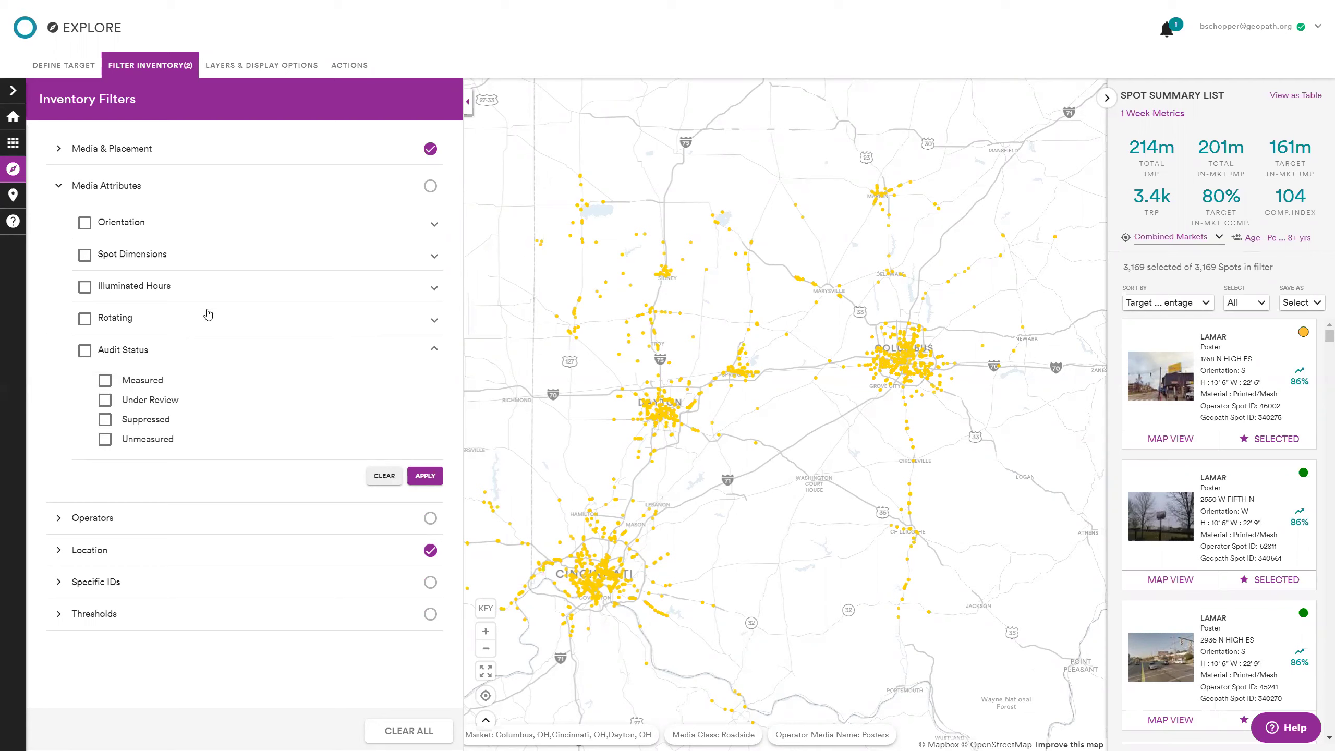
# - Filter the inventory by orientation S and apply the media attribute filter
pyautogui.click(199, 231)
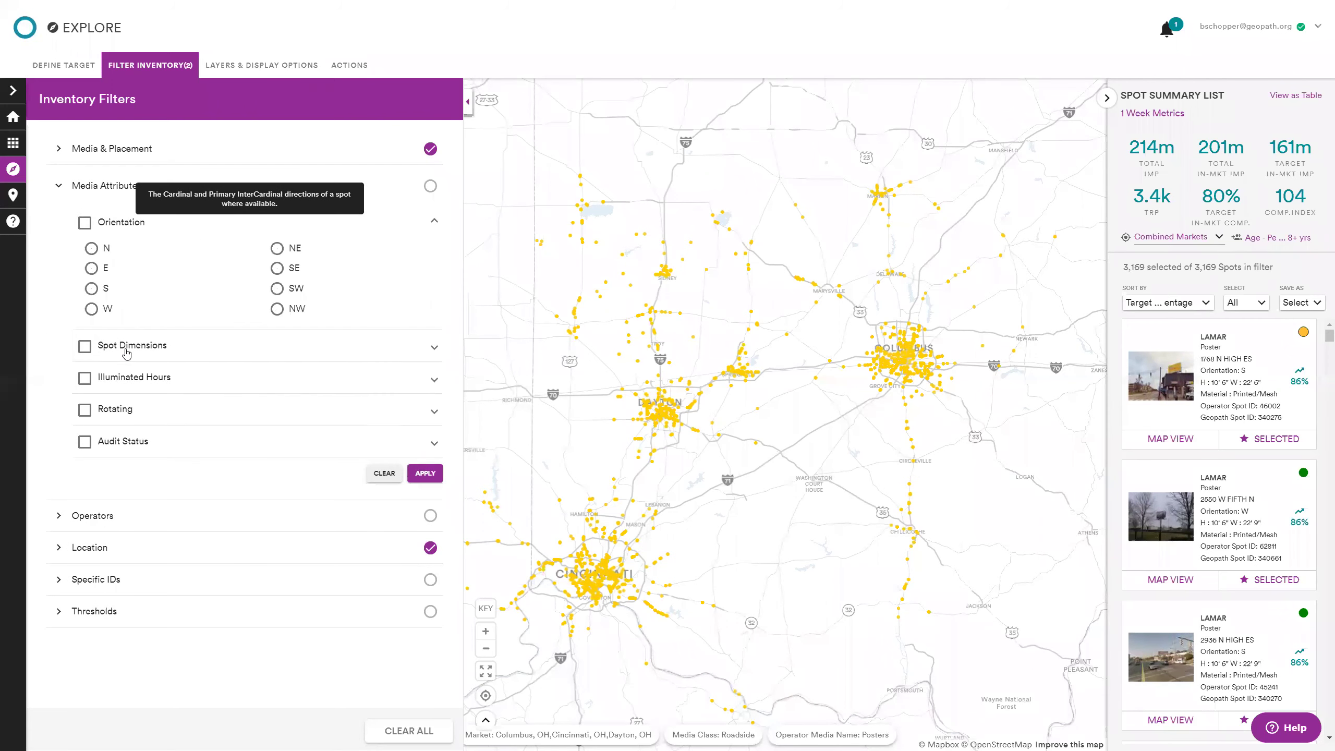
pyautogui.click(93, 289)
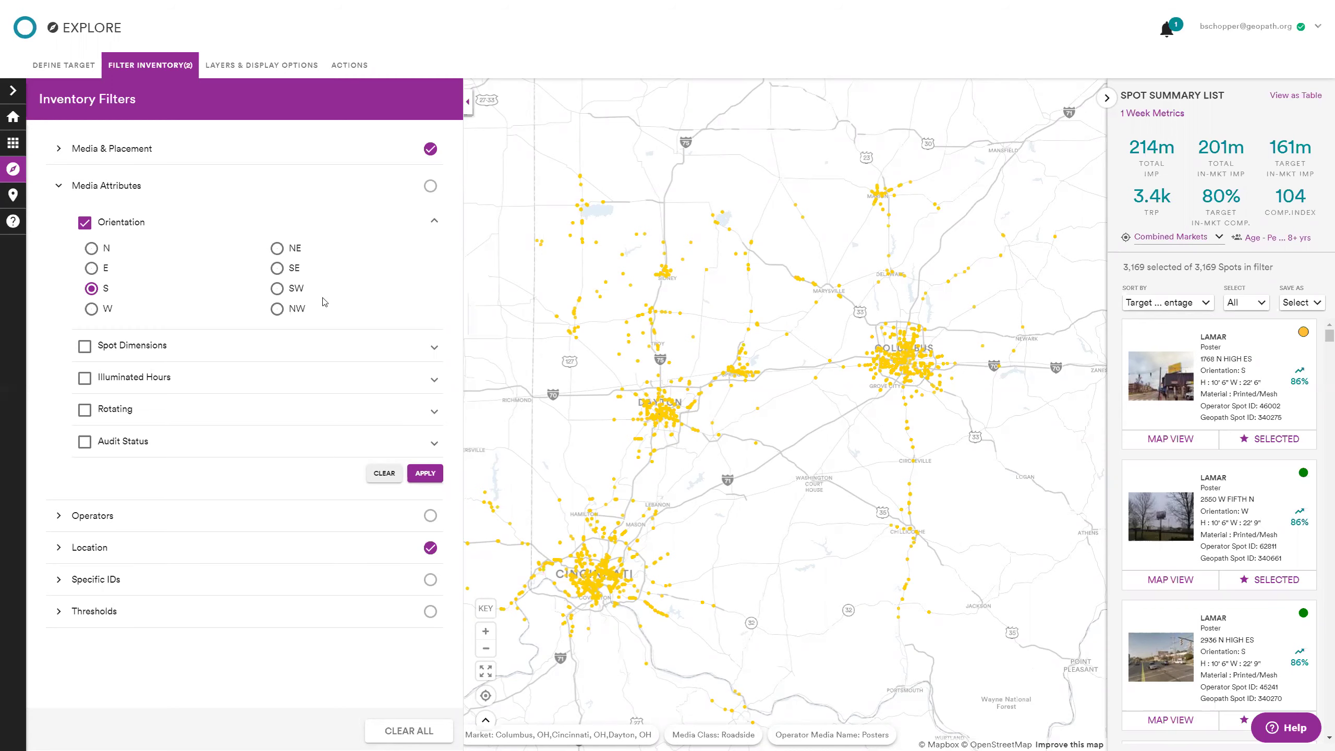
pyautogui.click(426, 480)
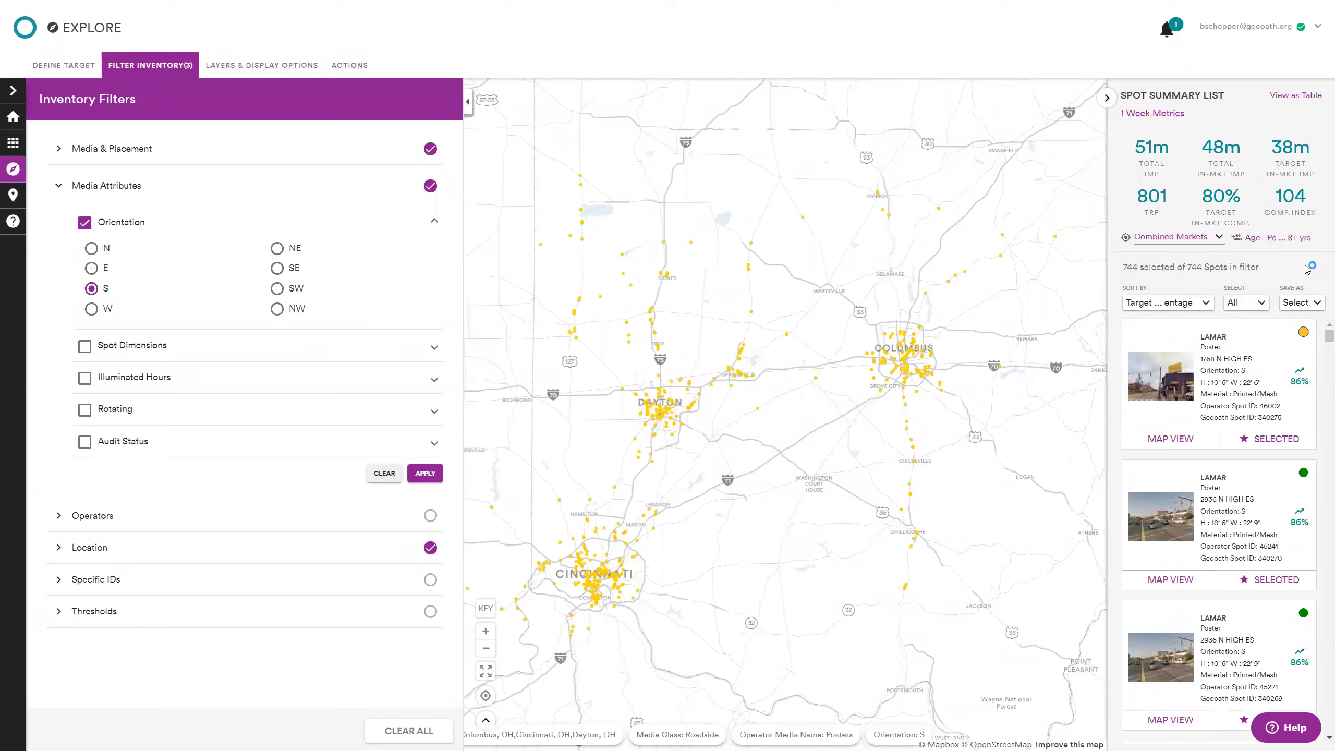
# - Save the filtered spots as a new inventory set named "OH Posters S. Facing"
pyautogui.click(1302, 304)
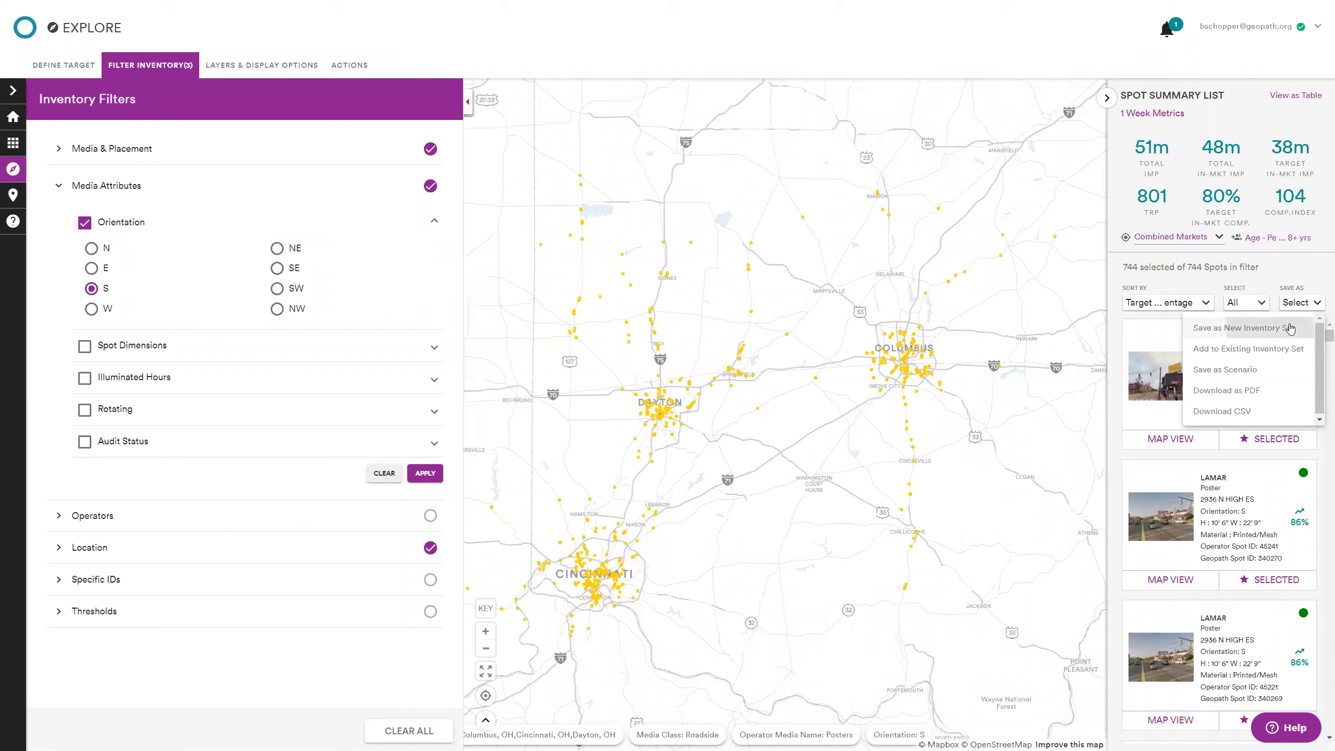
pyautogui.click(1290, 327)
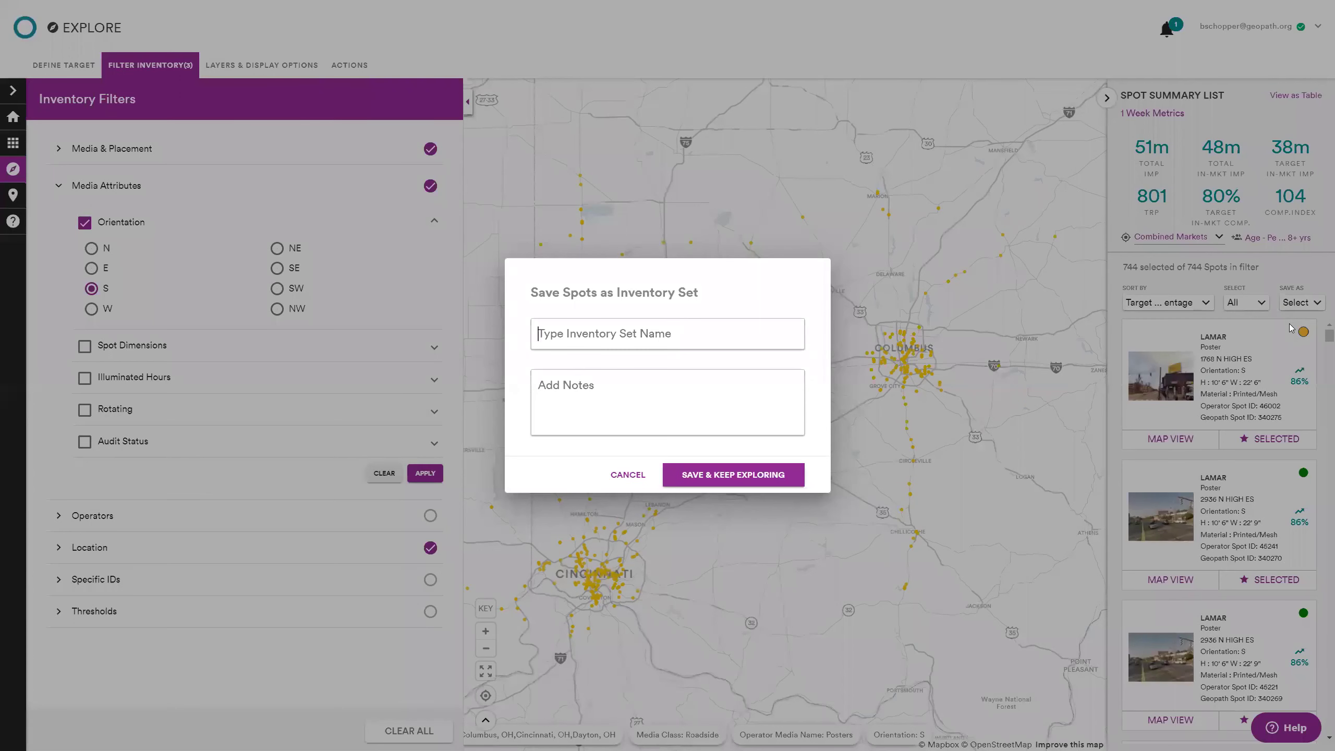
pyautogui.write('OH Posters S. Facing')
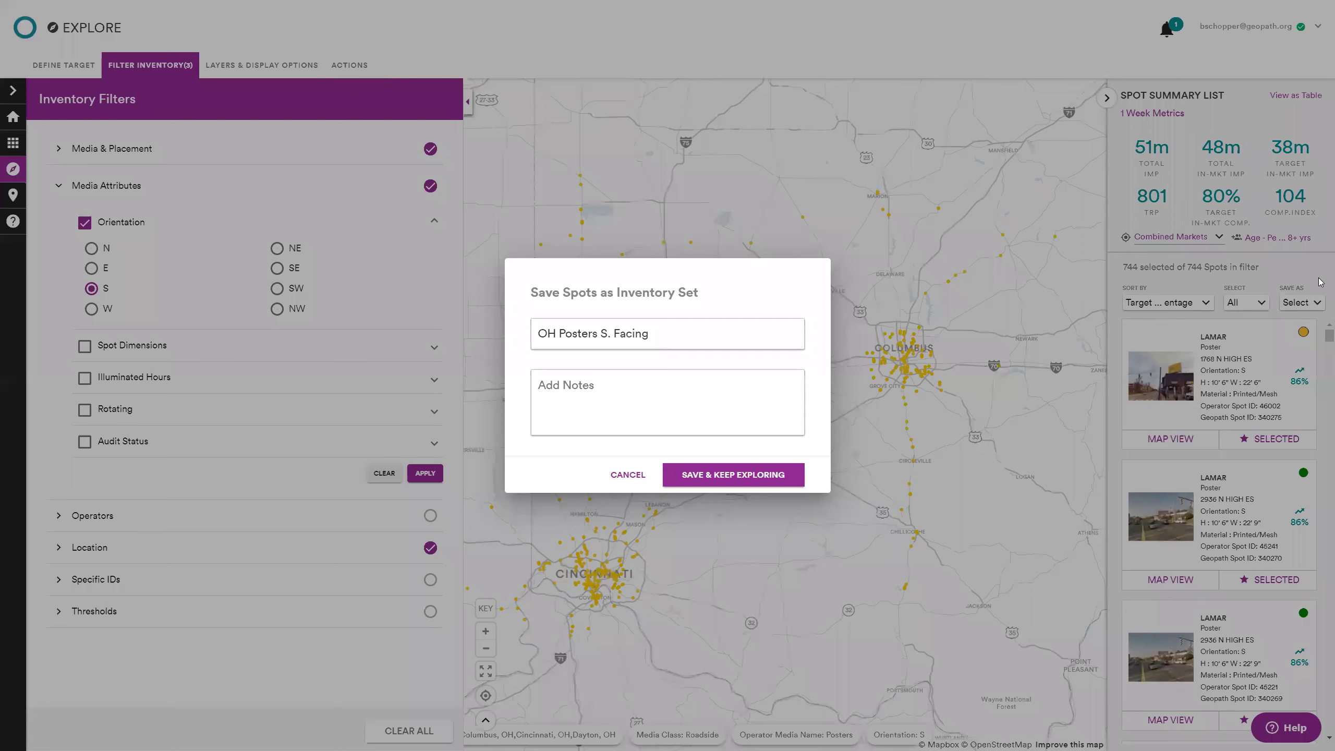
pyautogui.click(780, 474)
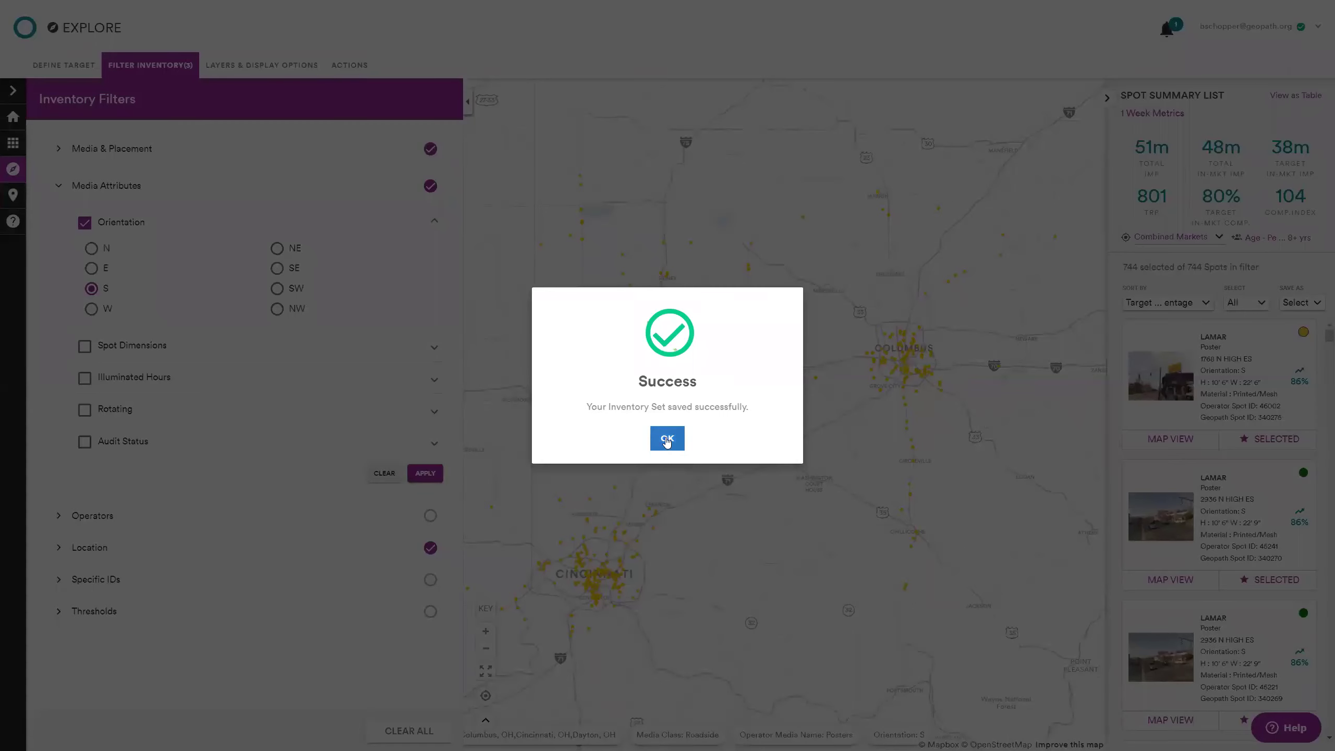
pyautogui.click(668, 438)
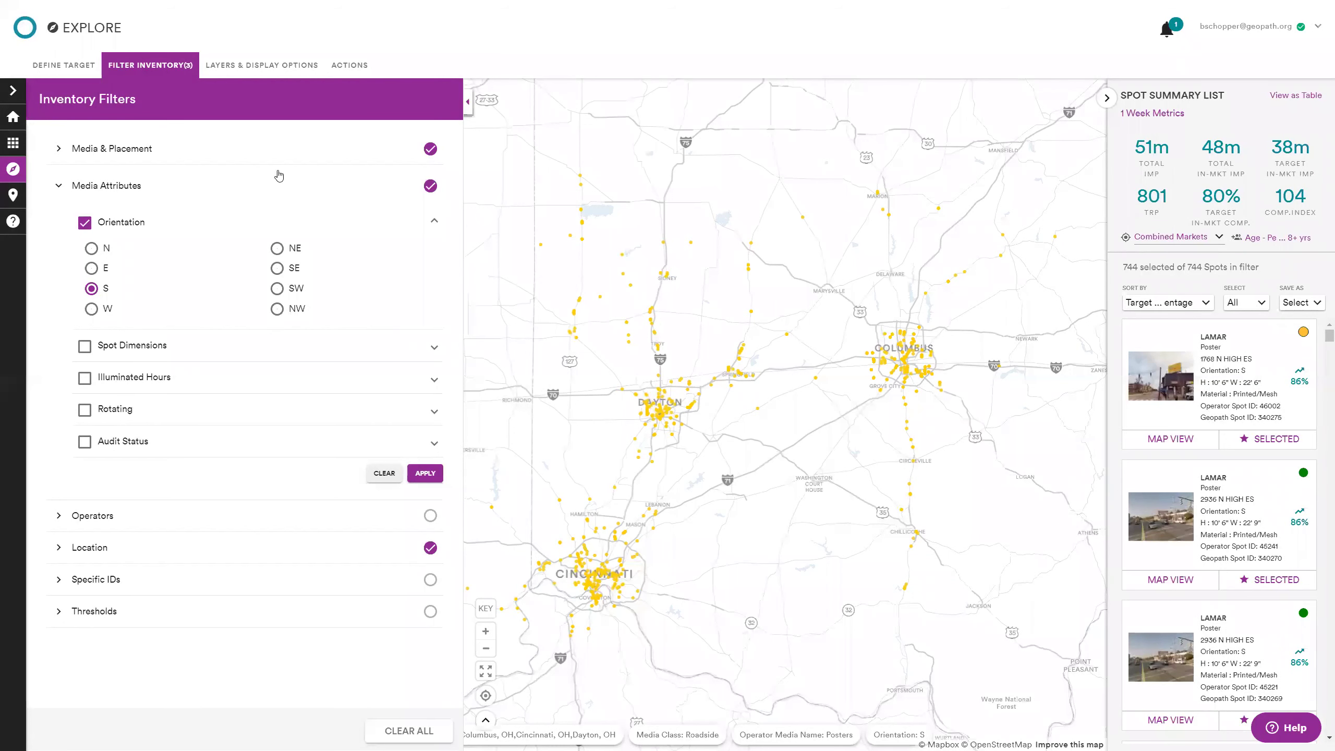
# - Examine the Specific IDs filter's spot ID fields and browse the saved inventory sets, then hide the filters to reveal the map
pyautogui.click(280, 183)
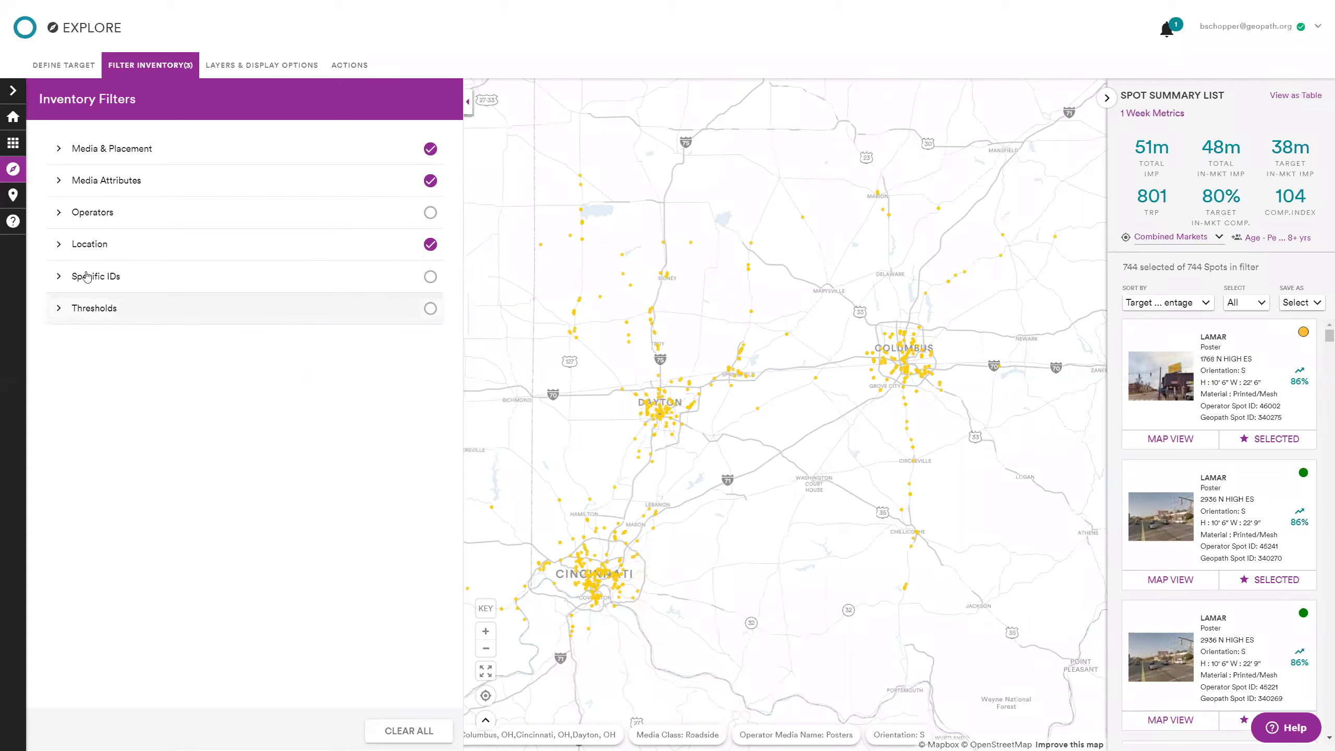
pyautogui.click(117, 287)
pyautogui.click(310, 380)
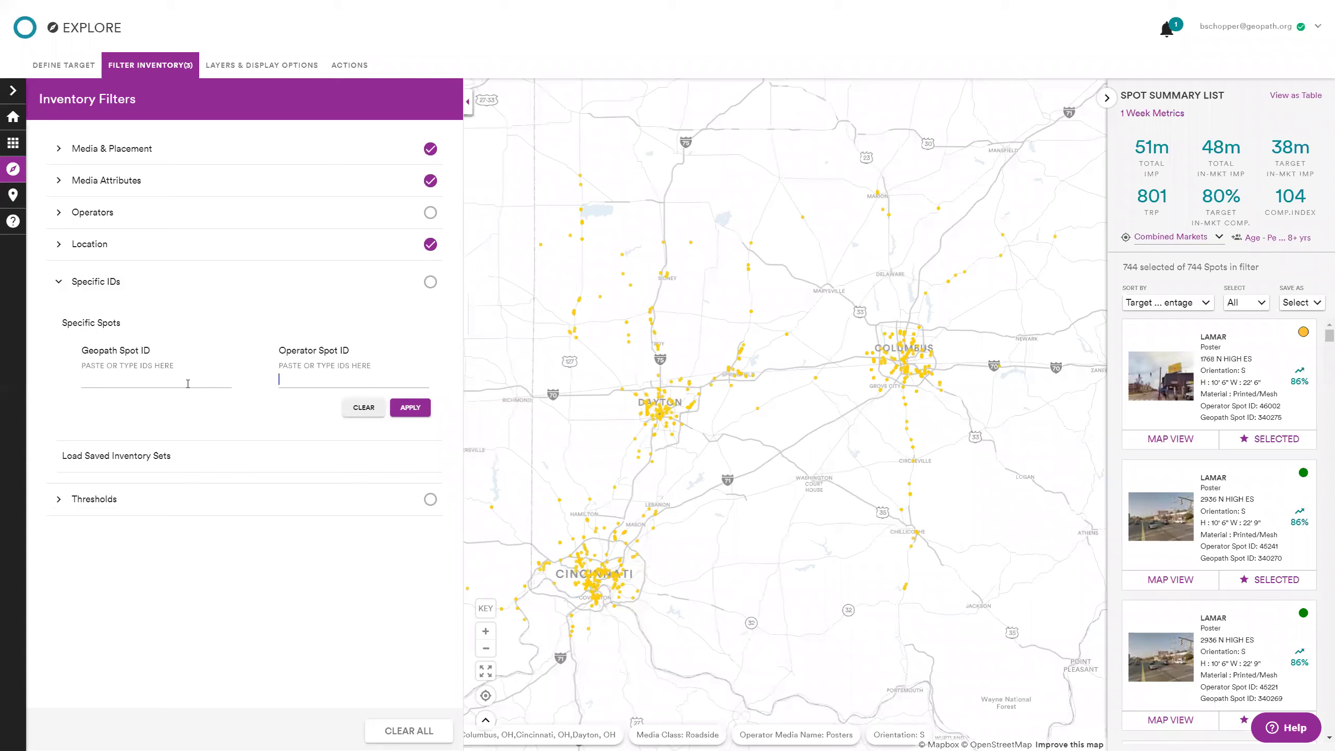
pyautogui.press('Tab')
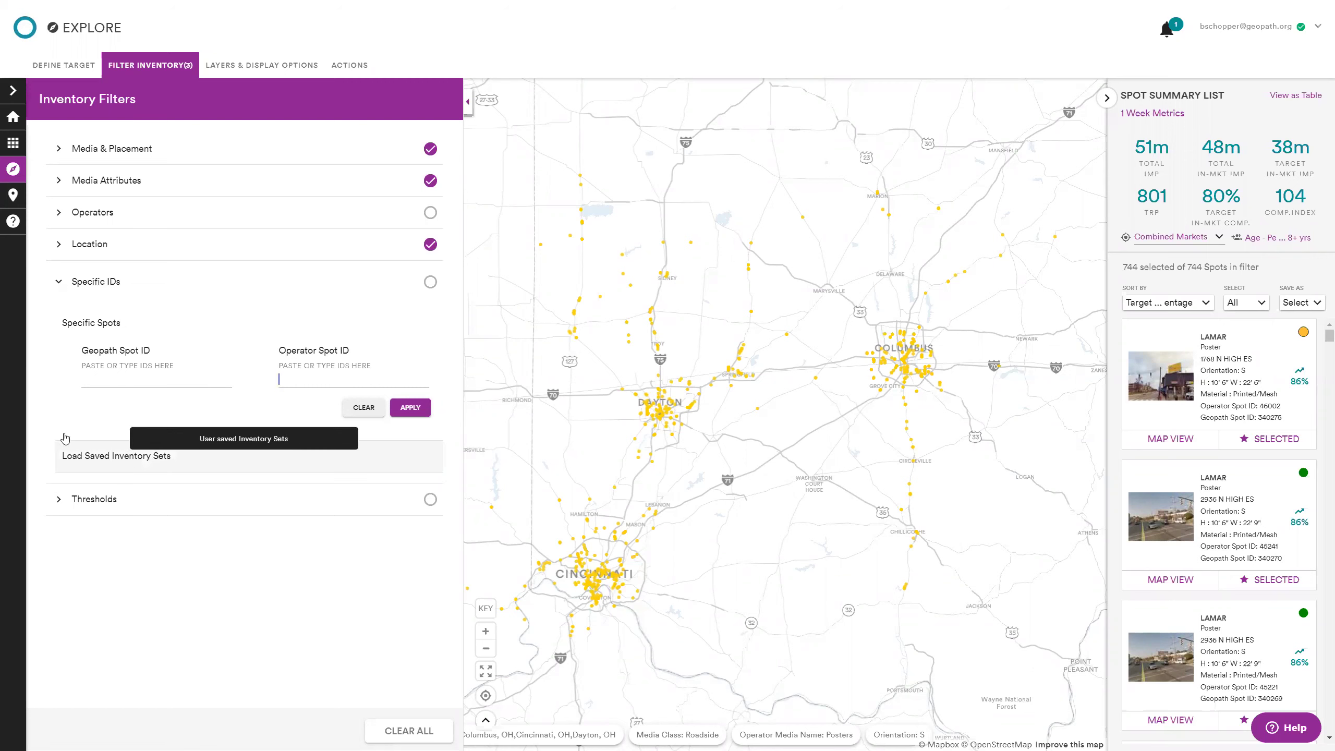
pyautogui.click(154, 457)
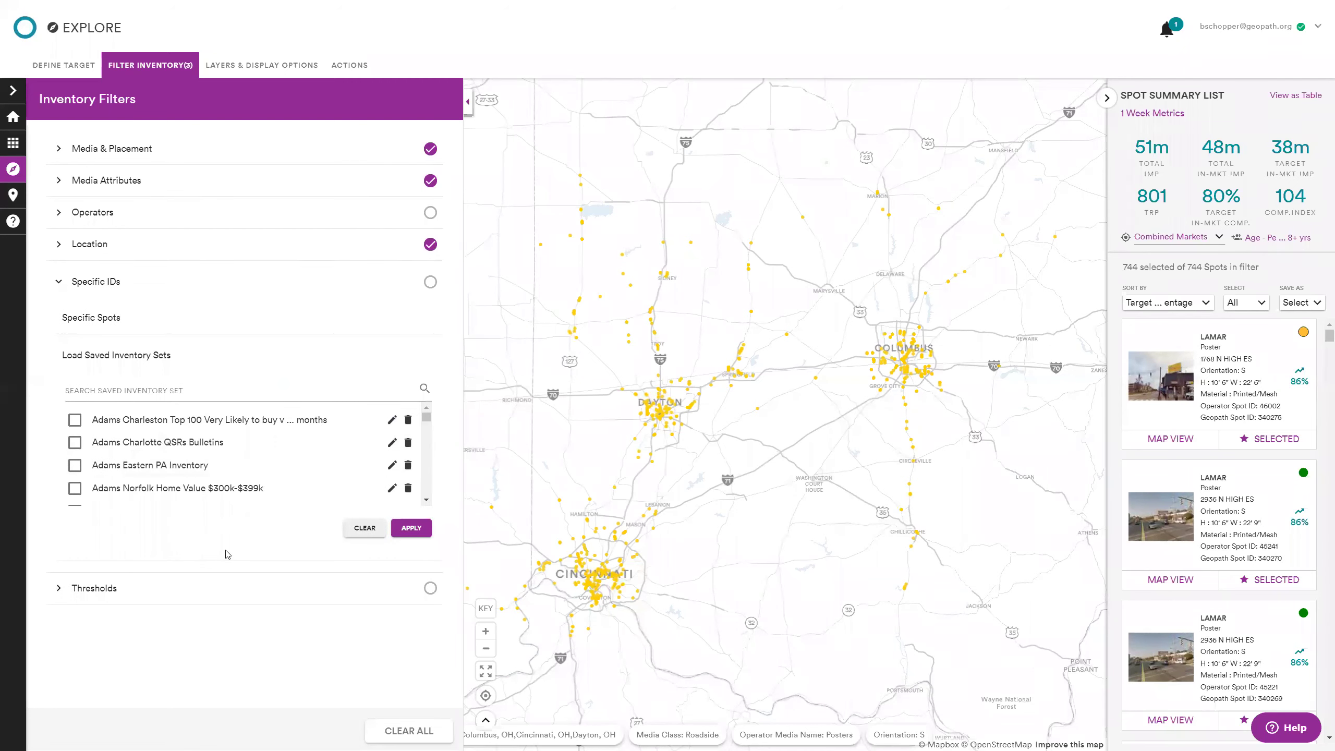
pyautogui.scroll(-10, 262, 466)
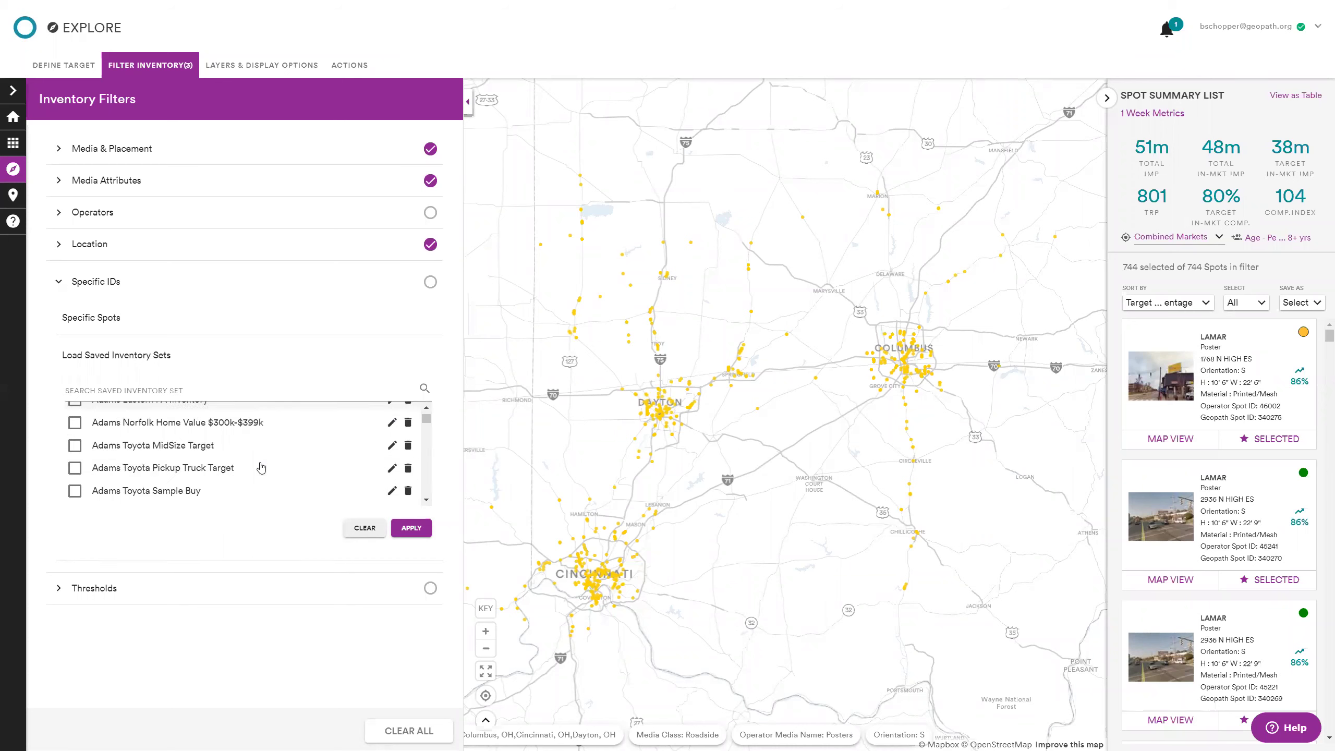
pyautogui.scroll(10, 261, 466)
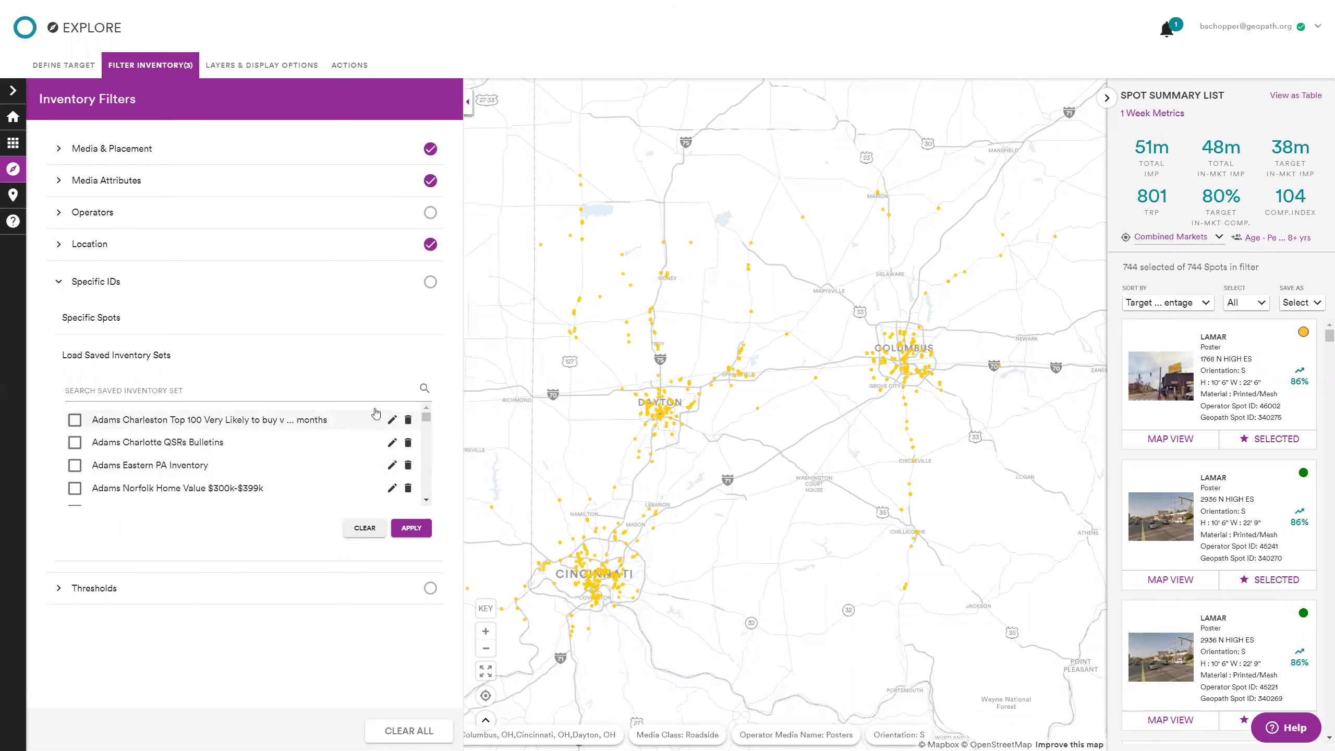
pyautogui.scroll(-2, 264, 427)
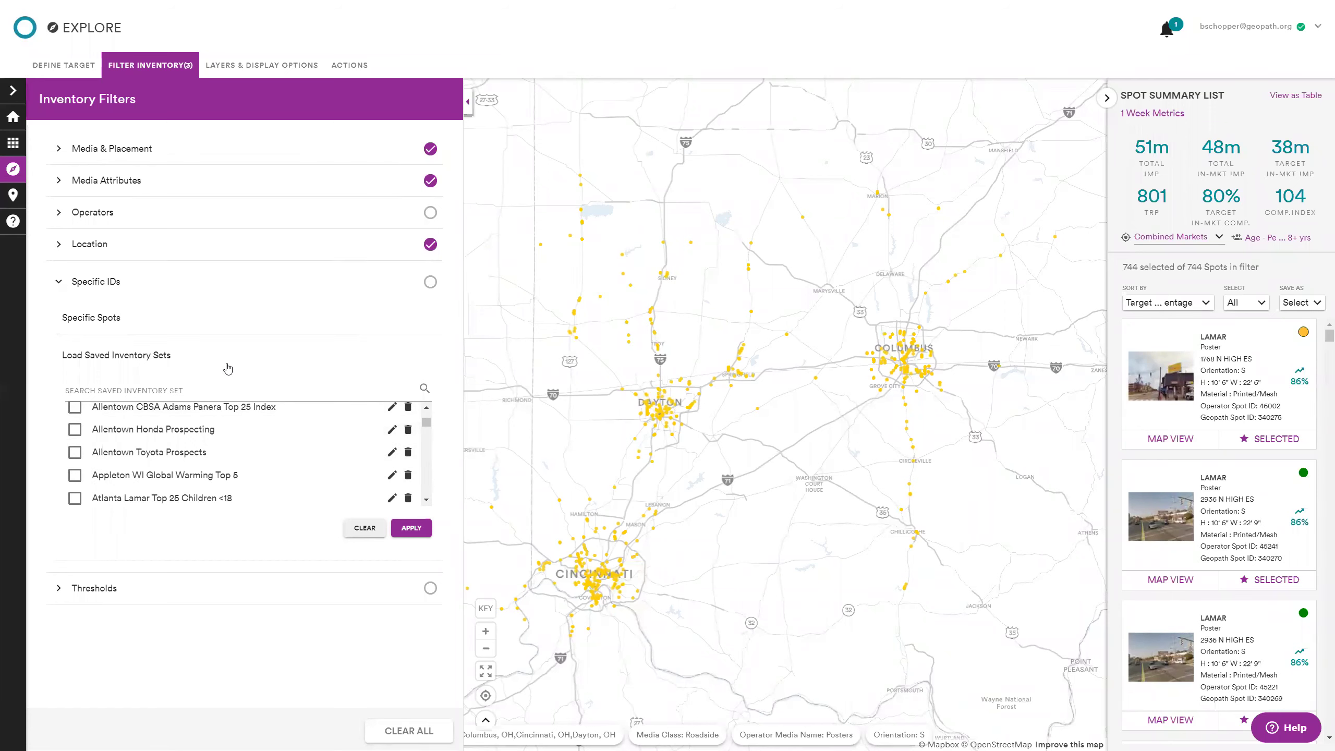
pyautogui.click(139, 67)
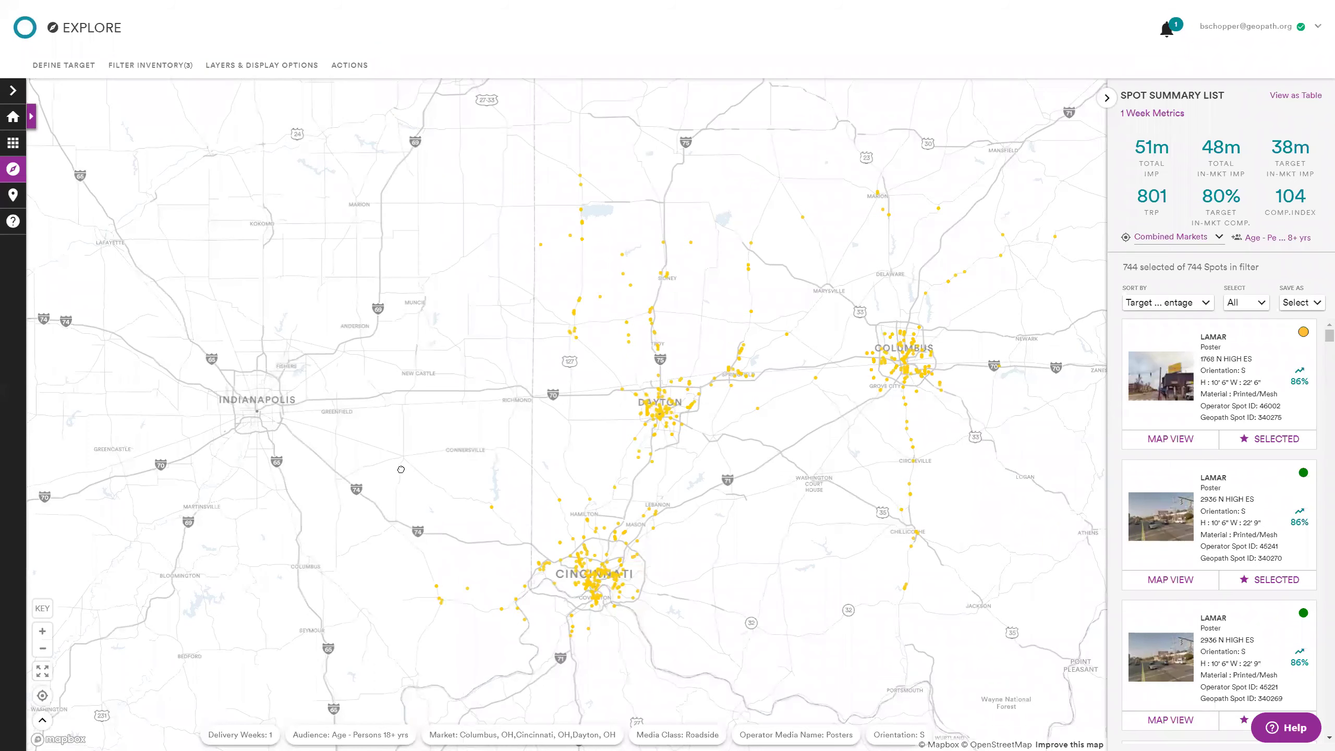
# - Open the inventory detail sheet of the northernmost poster spot on the map, north-west of Dayton
pyautogui.moveTo(399, 481); pyautogui.dragTo(273, 472)
pyautogui.moveTo(785, 540); pyautogui.dragTo(782, 542)
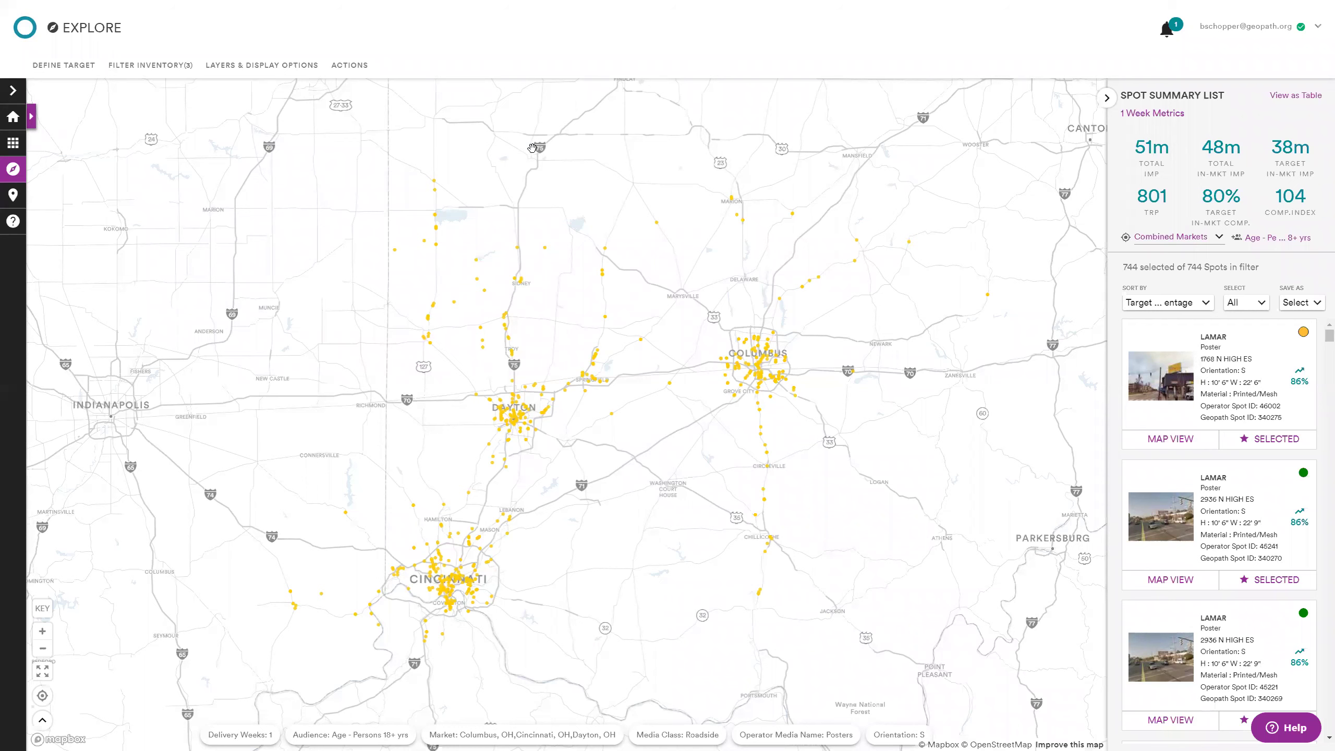
pyautogui.click(435, 184)
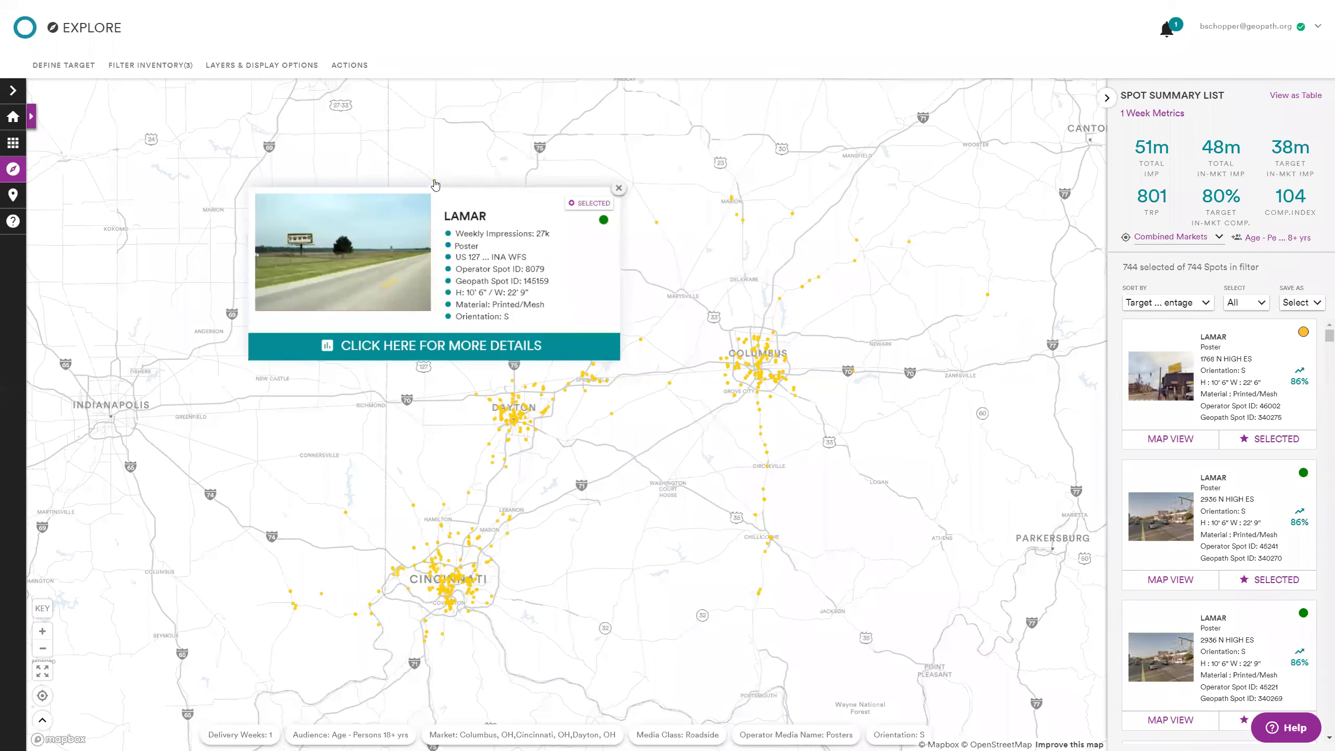
pyautogui.click(524, 351)
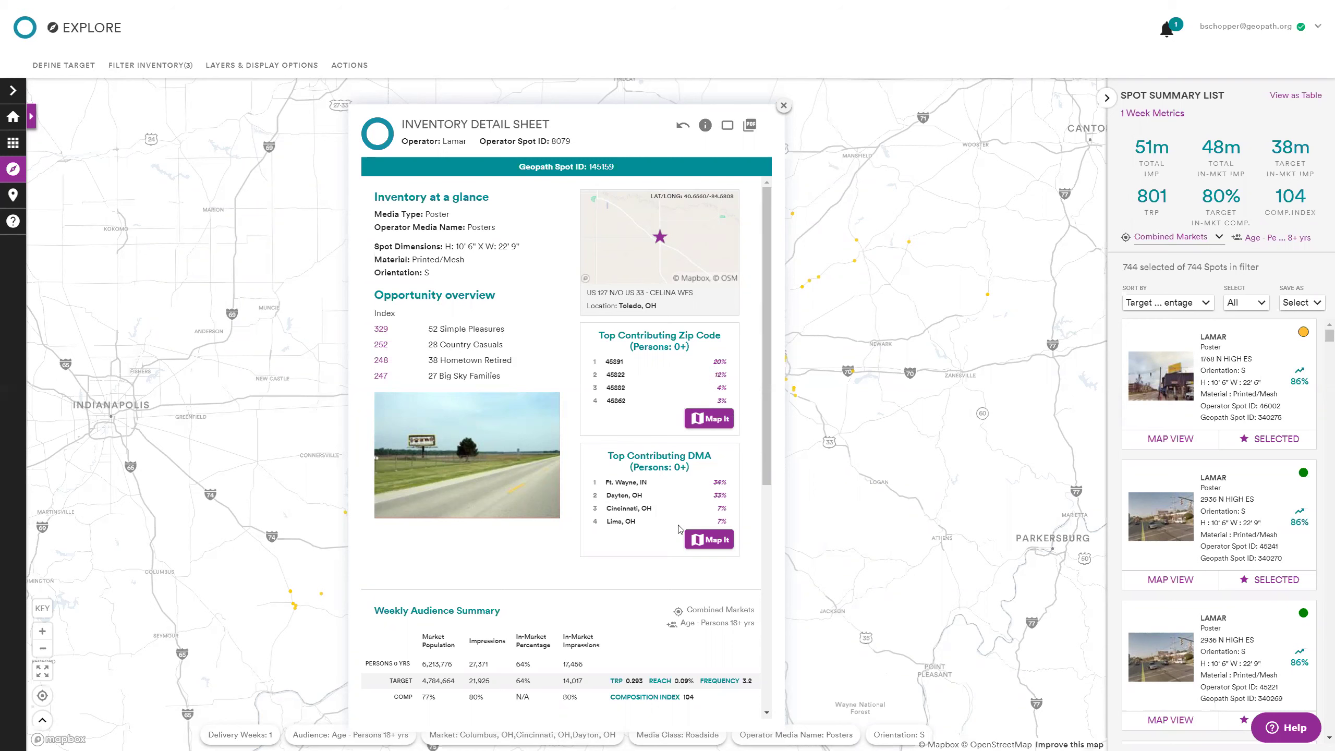
# - Narrow the detail sheet's hourly impressions chart to Saturday and Sunday, and replace Saturday with Tuesday
pyautogui.rightClick(623, 437)
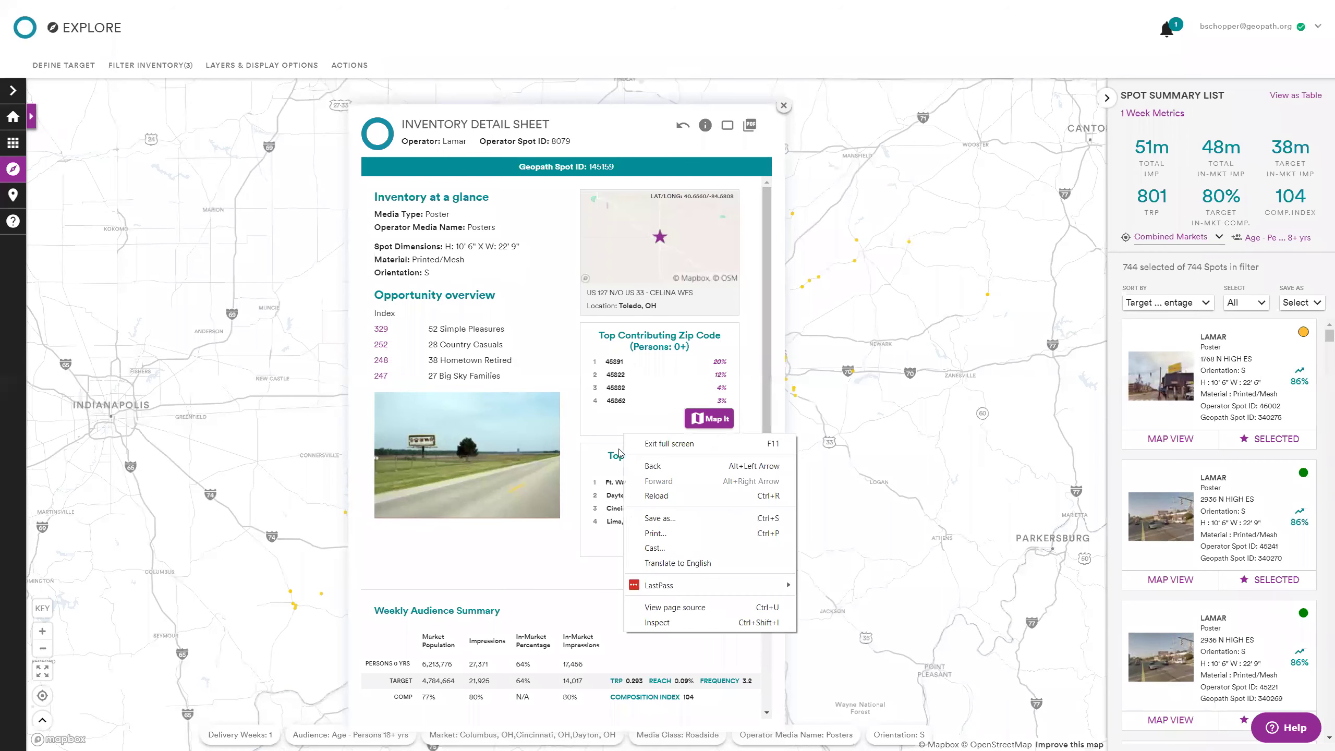
pyautogui.scroll(-6, 568, 526)
pyautogui.scroll(-2, 572, 519)
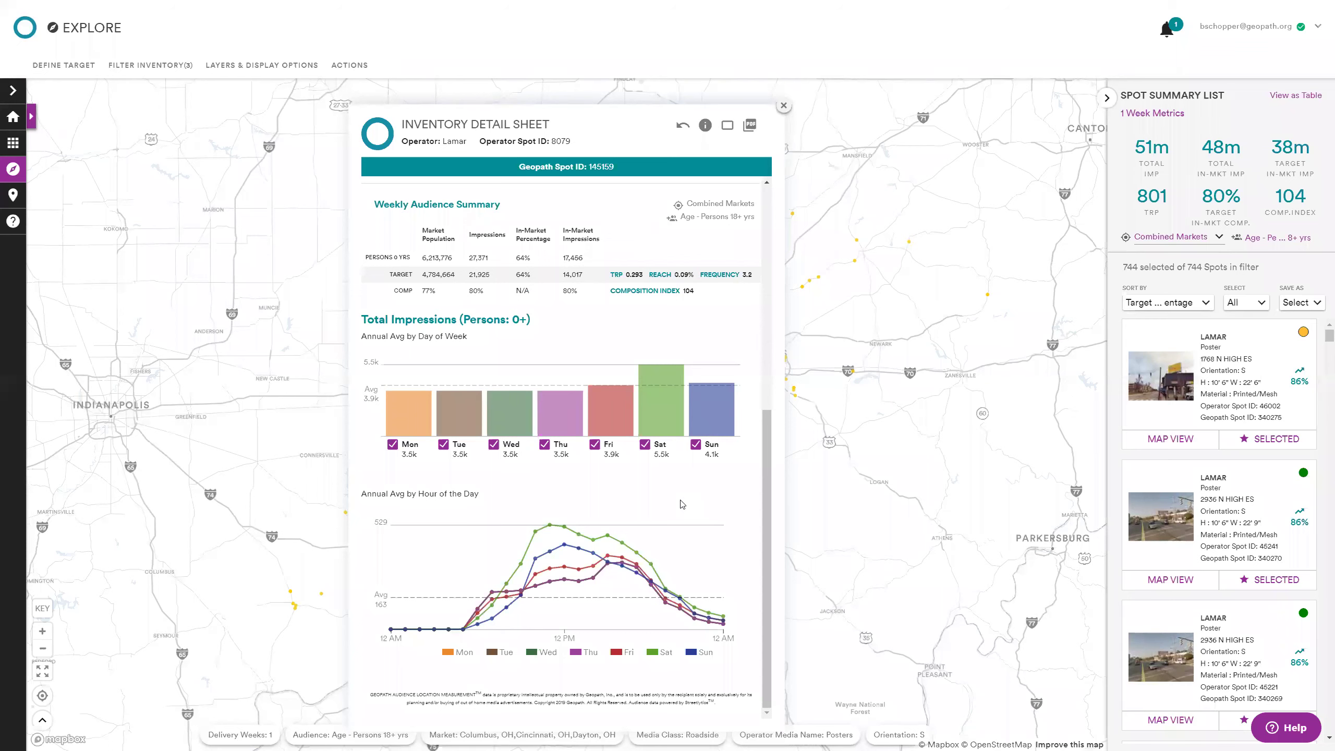
pyautogui.click(594, 450)
pyautogui.click(543, 444)
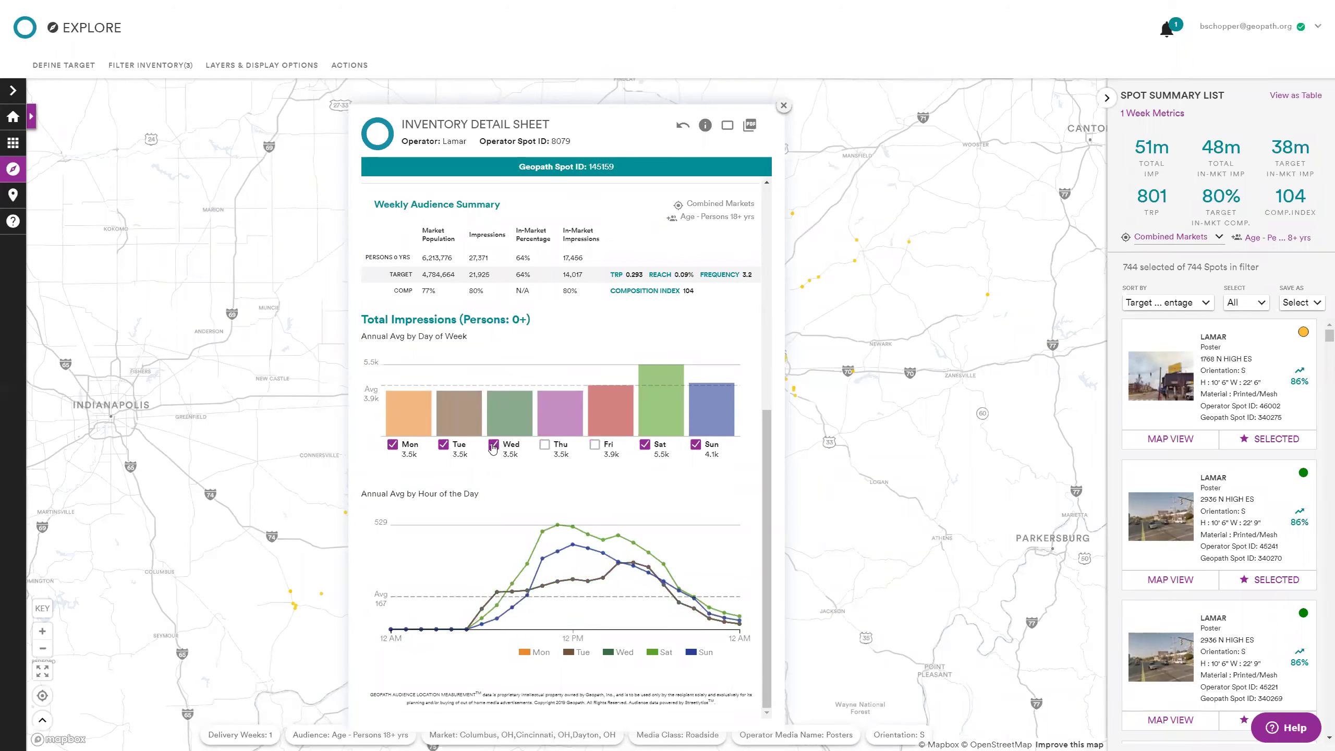
pyautogui.click(443, 444)
pyautogui.click(392, 444)
pyautogui.click(493, 445)
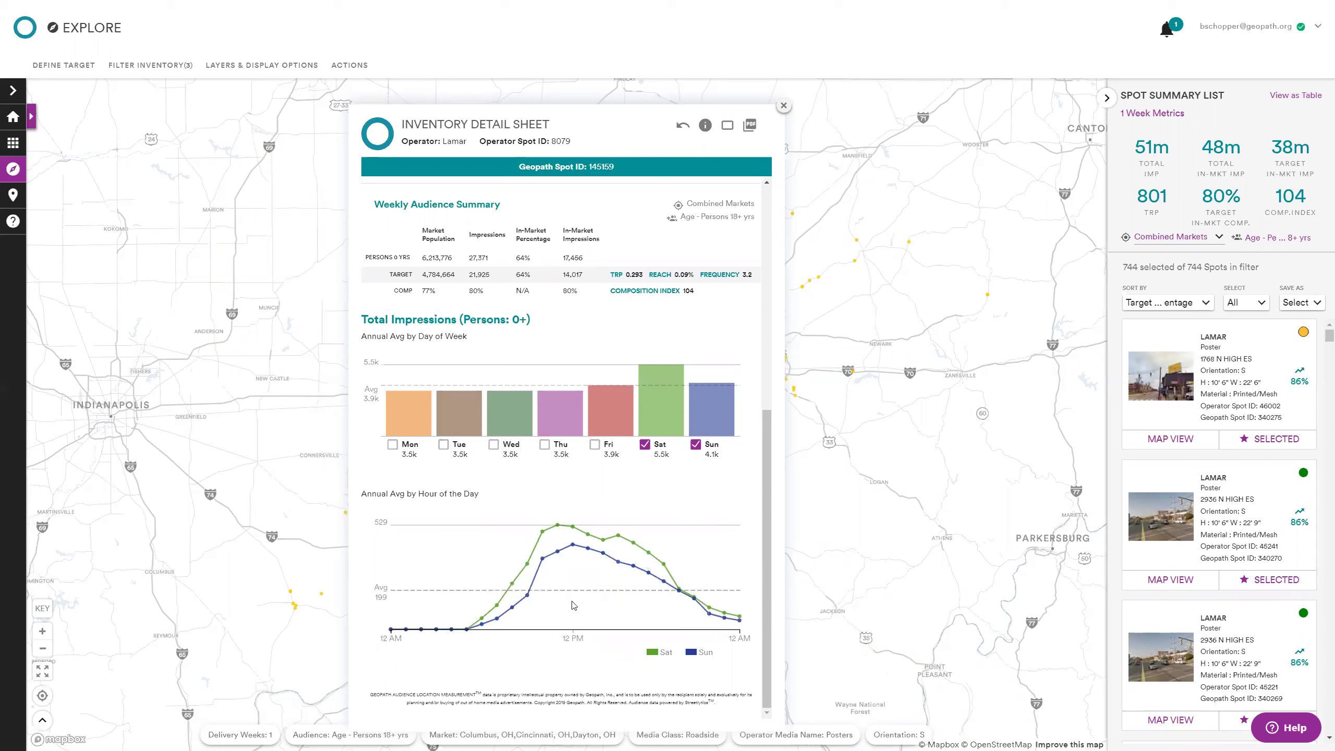
pyautogui.click(644, 444)
pyautogui.click(448, 448)
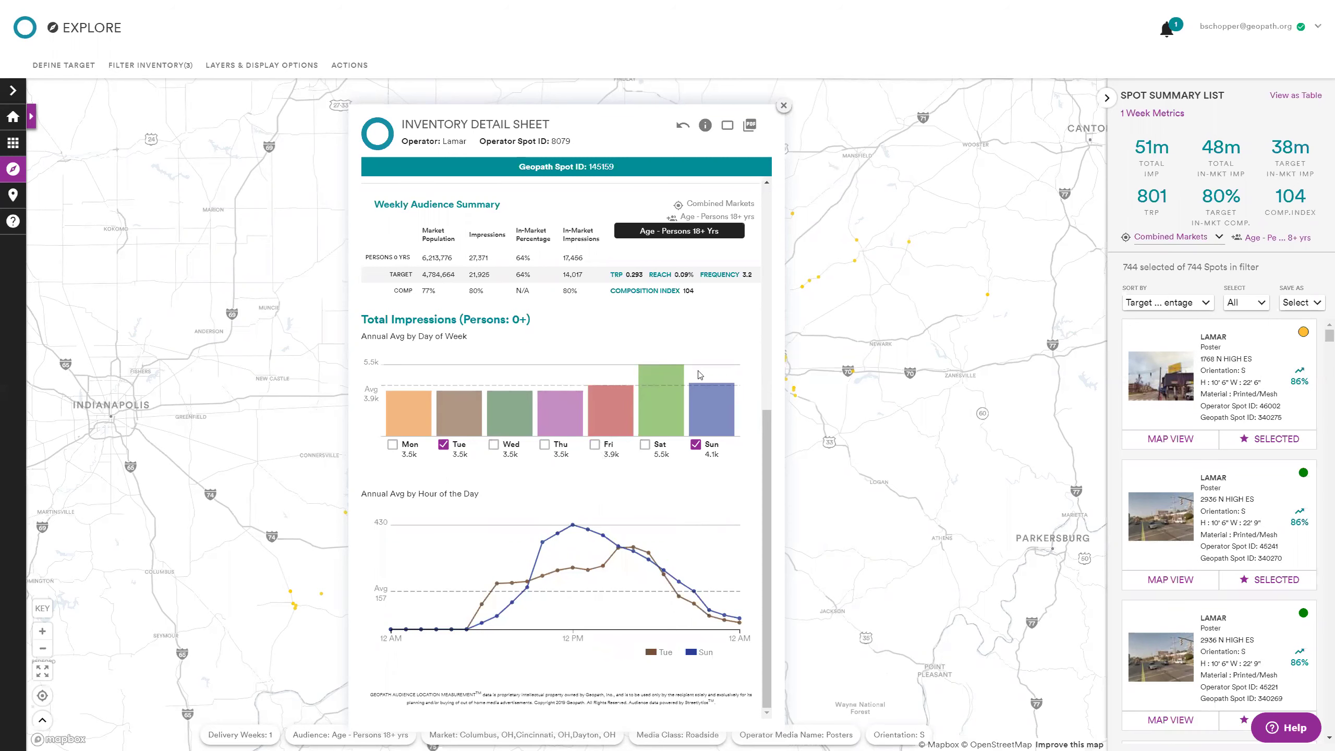
# - Review the inventory detail sheet and map the spot's top contributing ZIP codes on a secondary map
pyautogui.scroll(8, 700, 374)
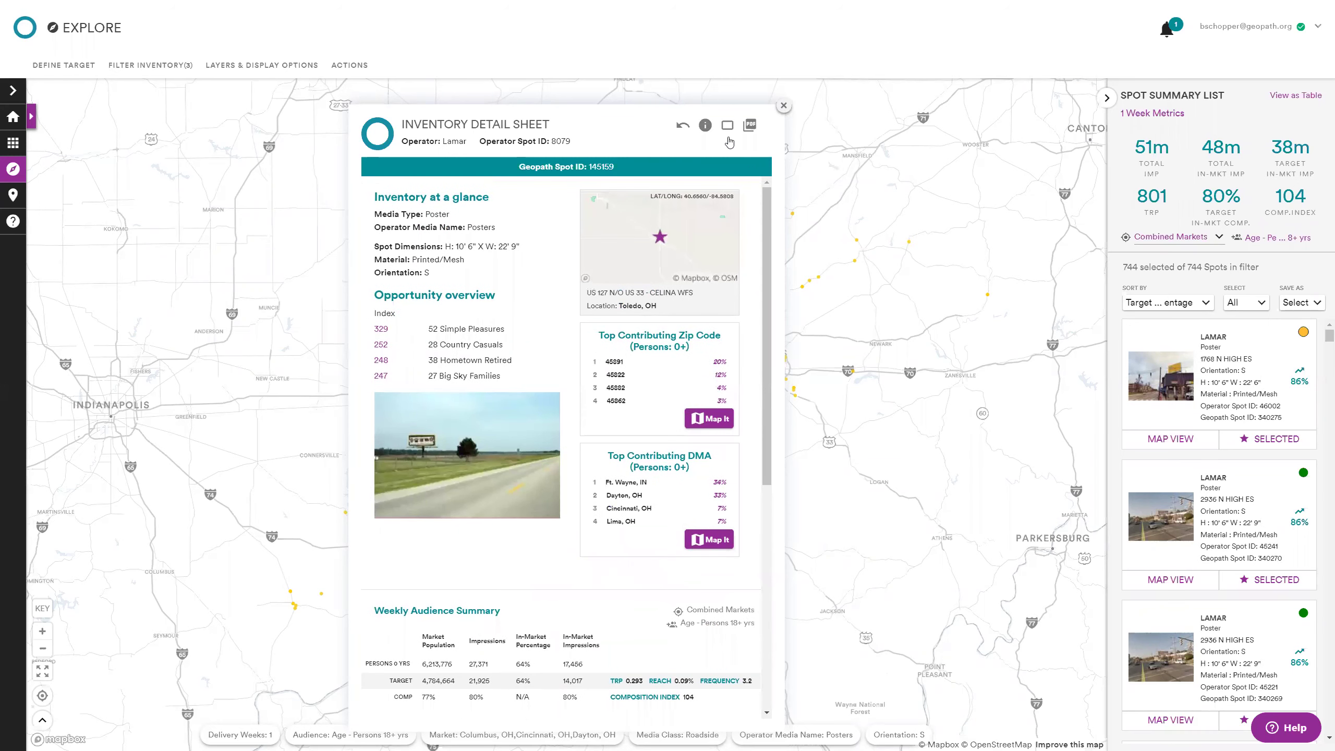
pyautogui.scroll(-7, 715, 351)
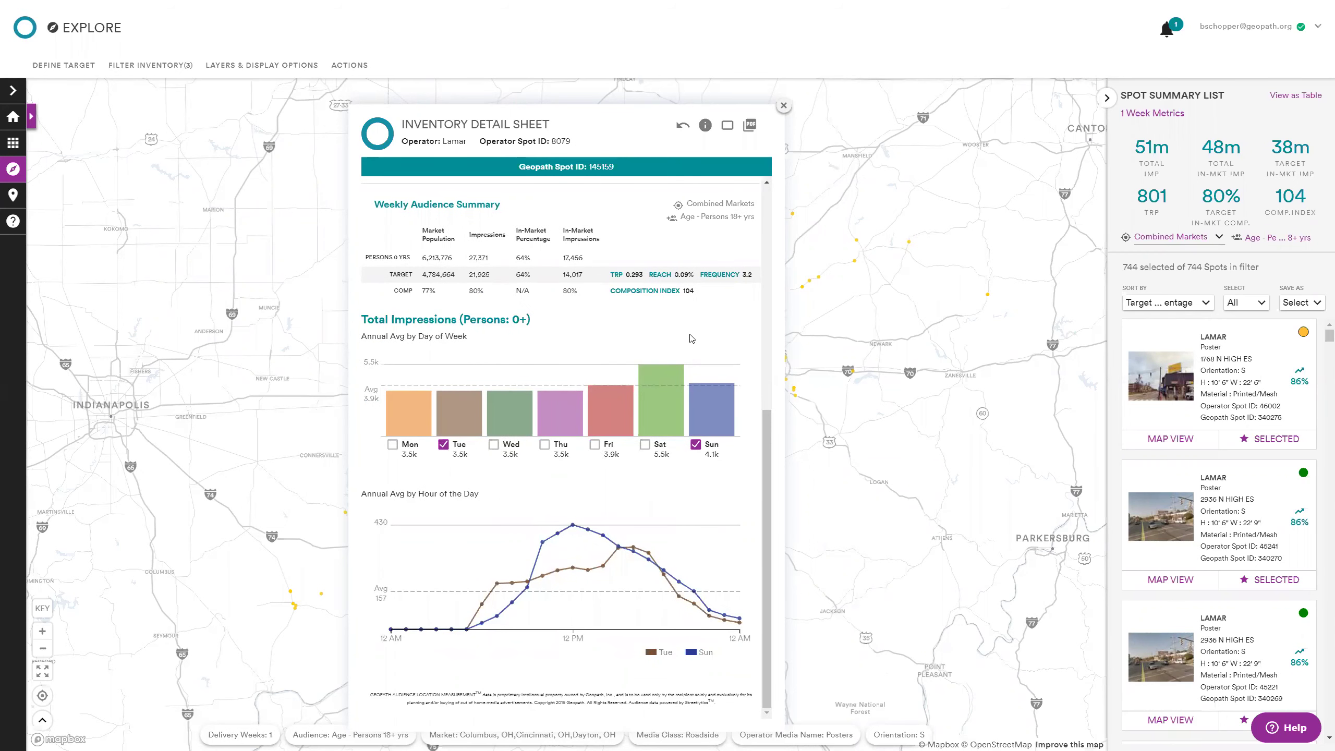
pyautogui.scroll(7, 659, 311)
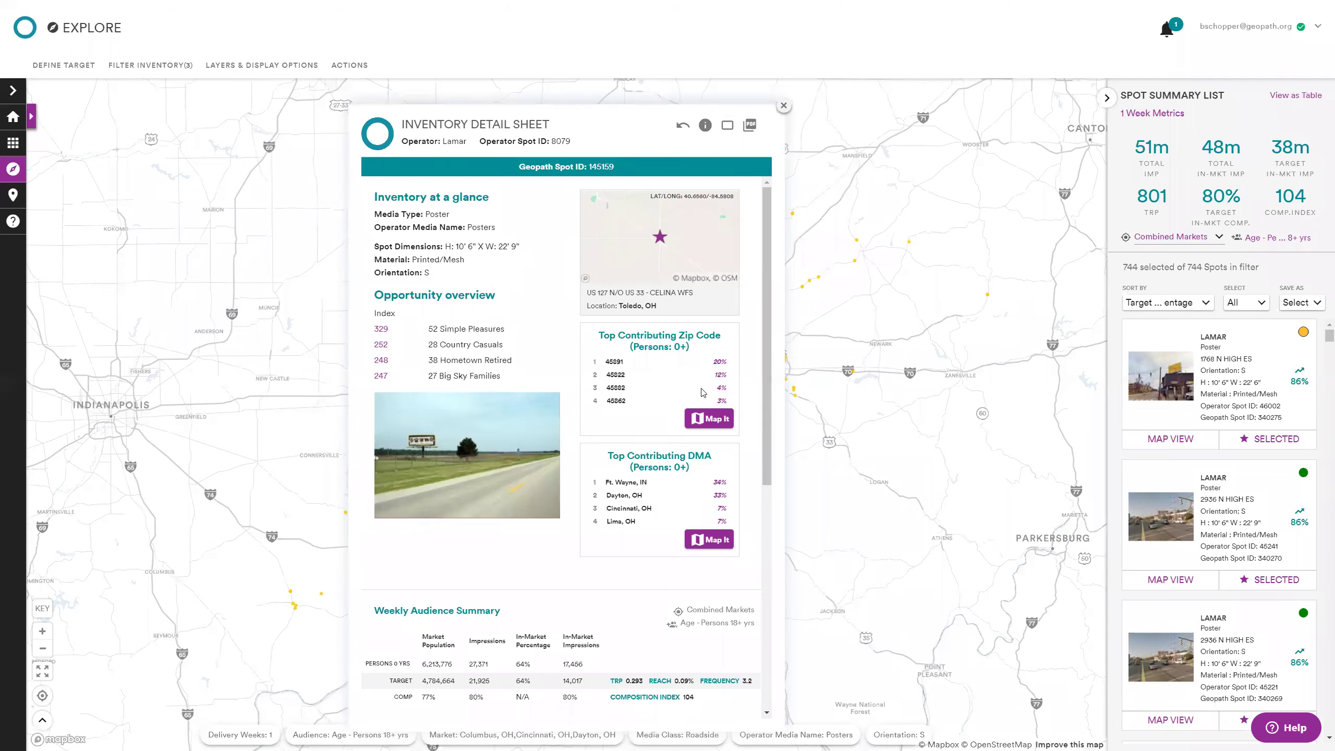
pyautogui.click(694, 425)
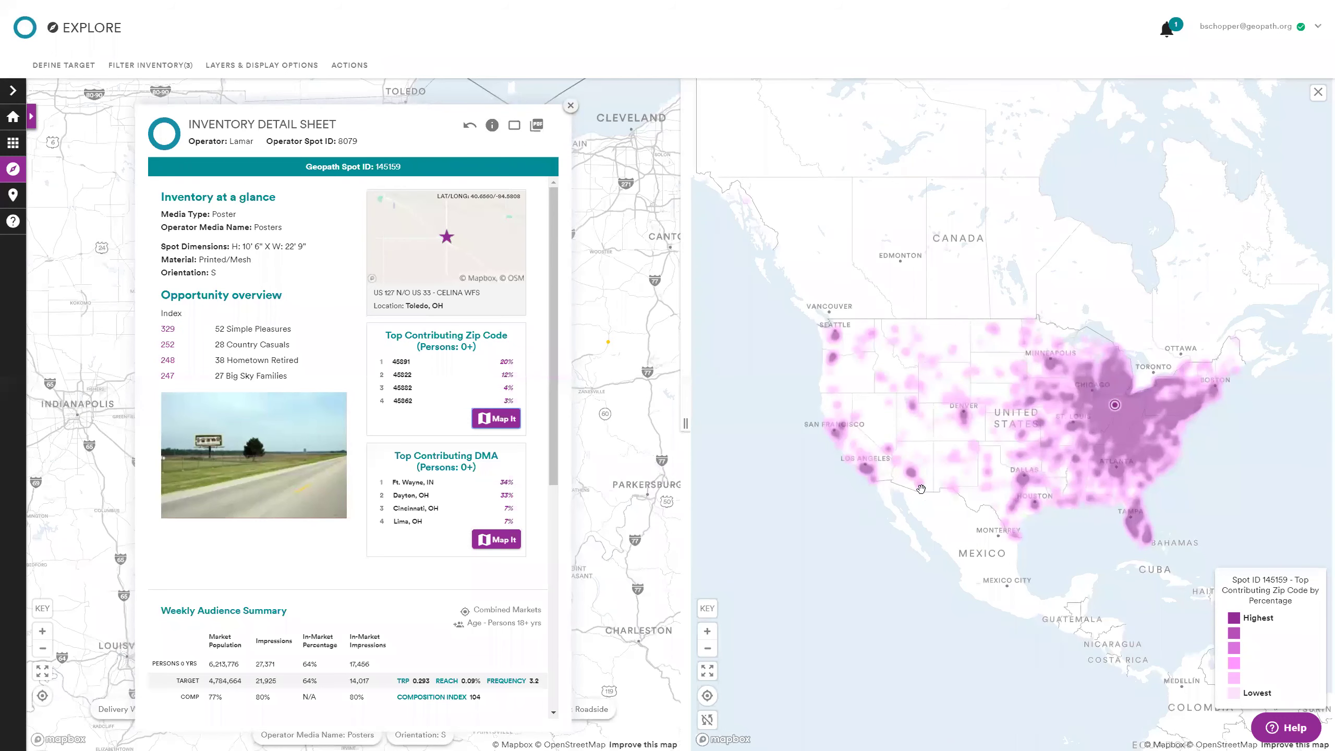
# - Examine the contributing ZIP code areas around the poster spot on the secondary map, including their shares of total impressions
pyautogui.scroll(1, 1116, 404)
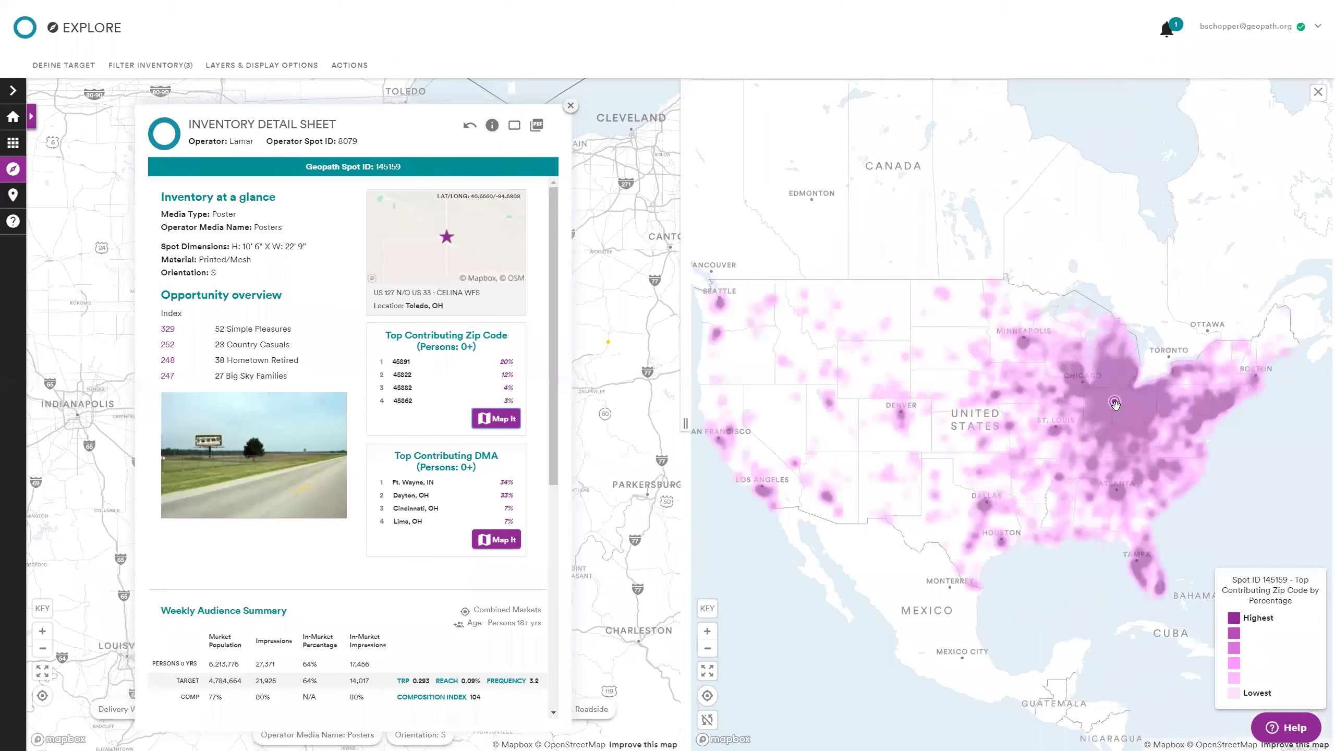
pyautogui.scroll(2, 1110, 398)
pyautogui.scroll(1, 1099, 392)
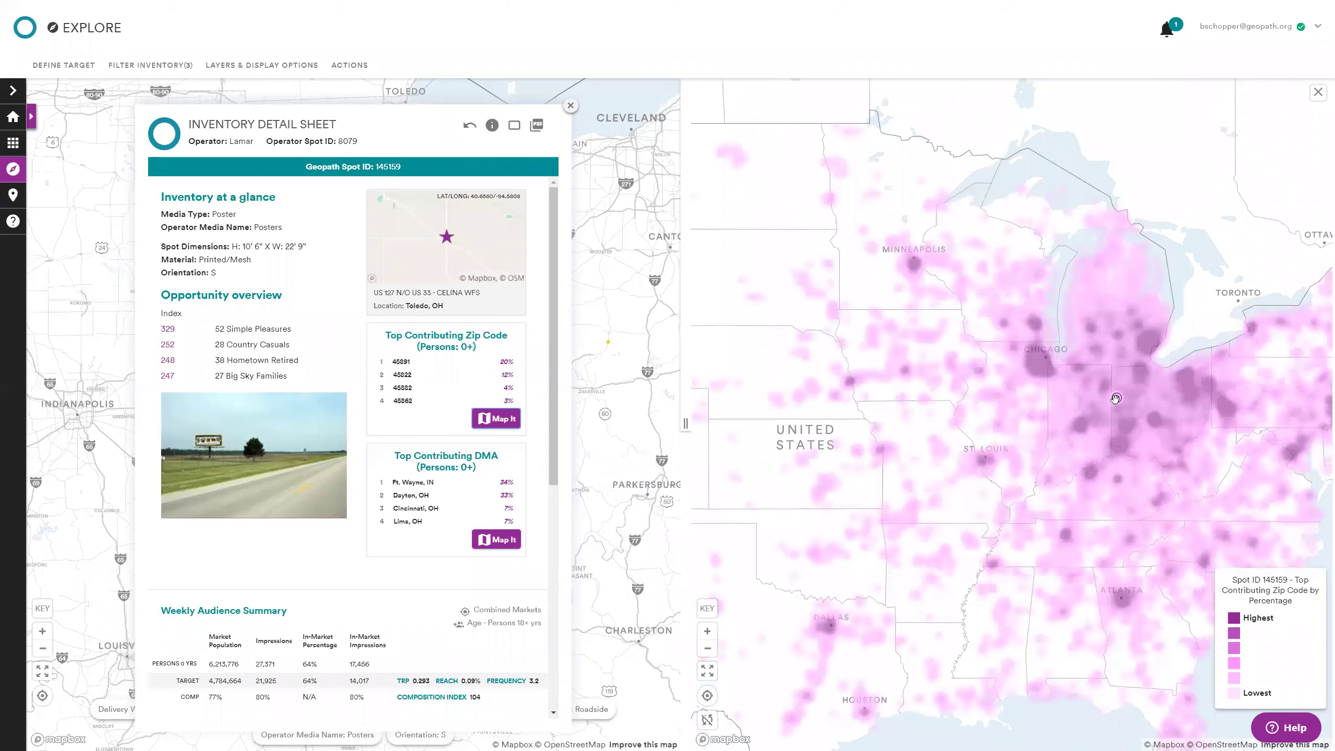
pyautogui.scroll(1, 1116, 397)
pyautogui.scroll(2, 1115, 399)
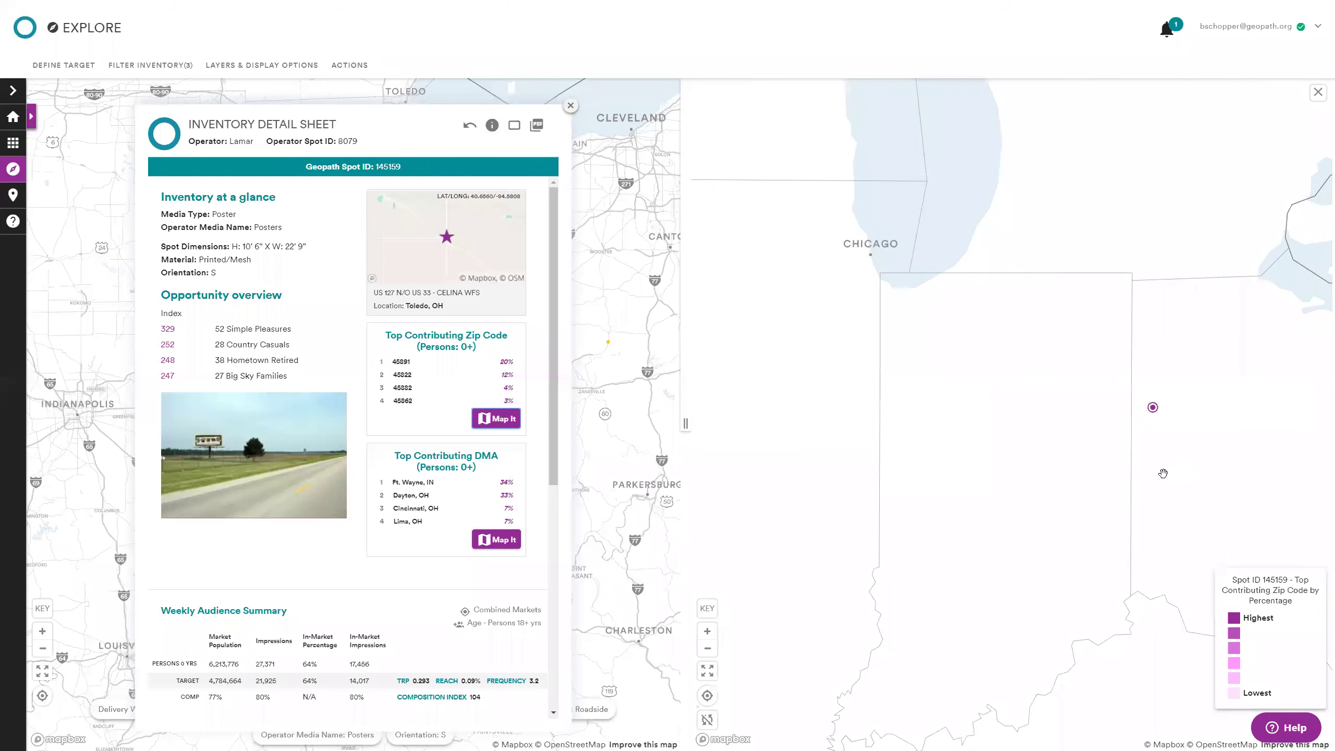
pyautogui.scroll(1, 1157, 476)
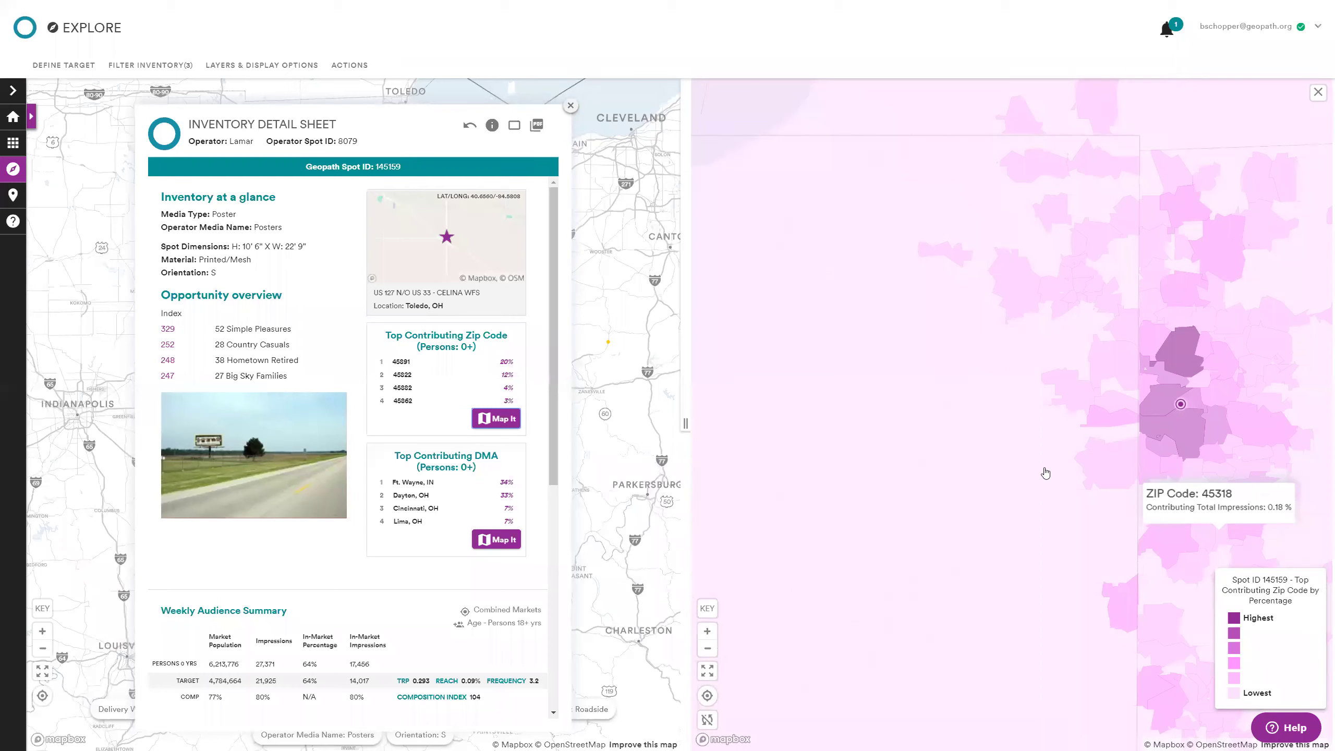
pyautogui.scroll(1, 1046, 473)
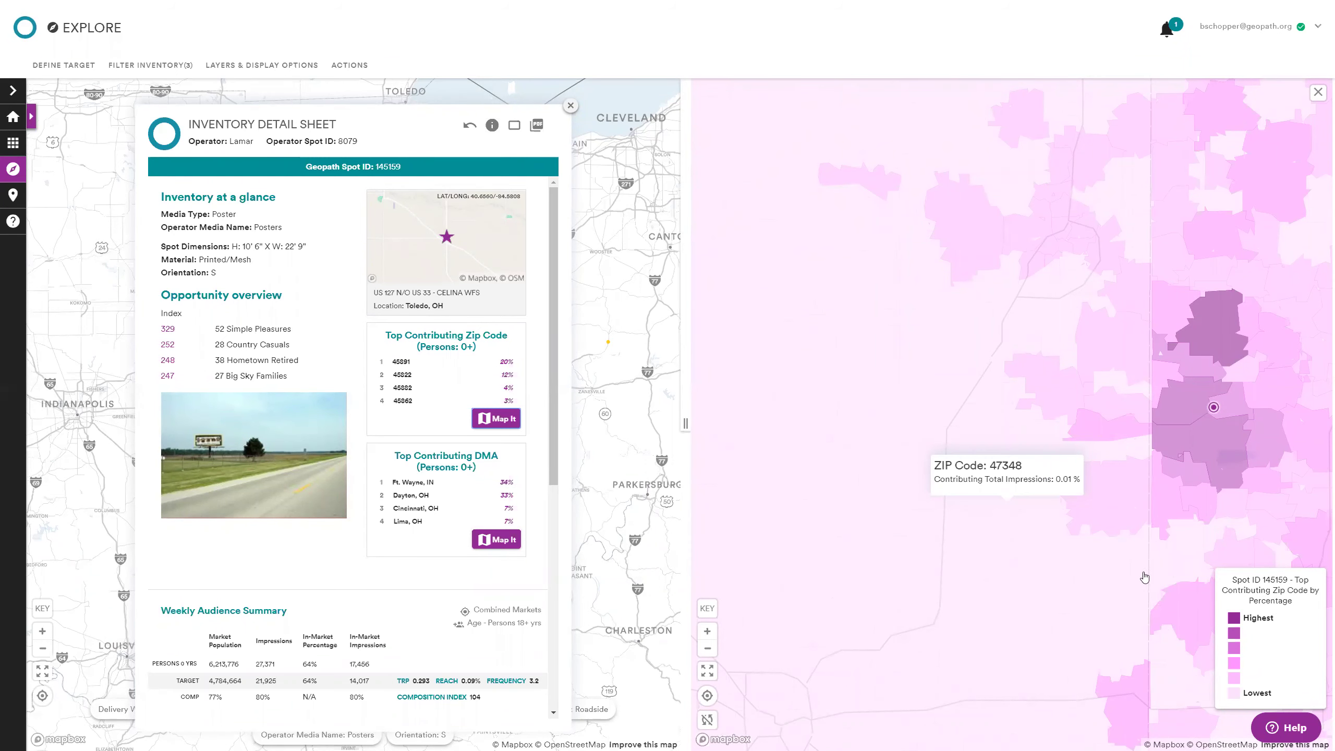
pyautogui.scroll(1, 1117, 570)
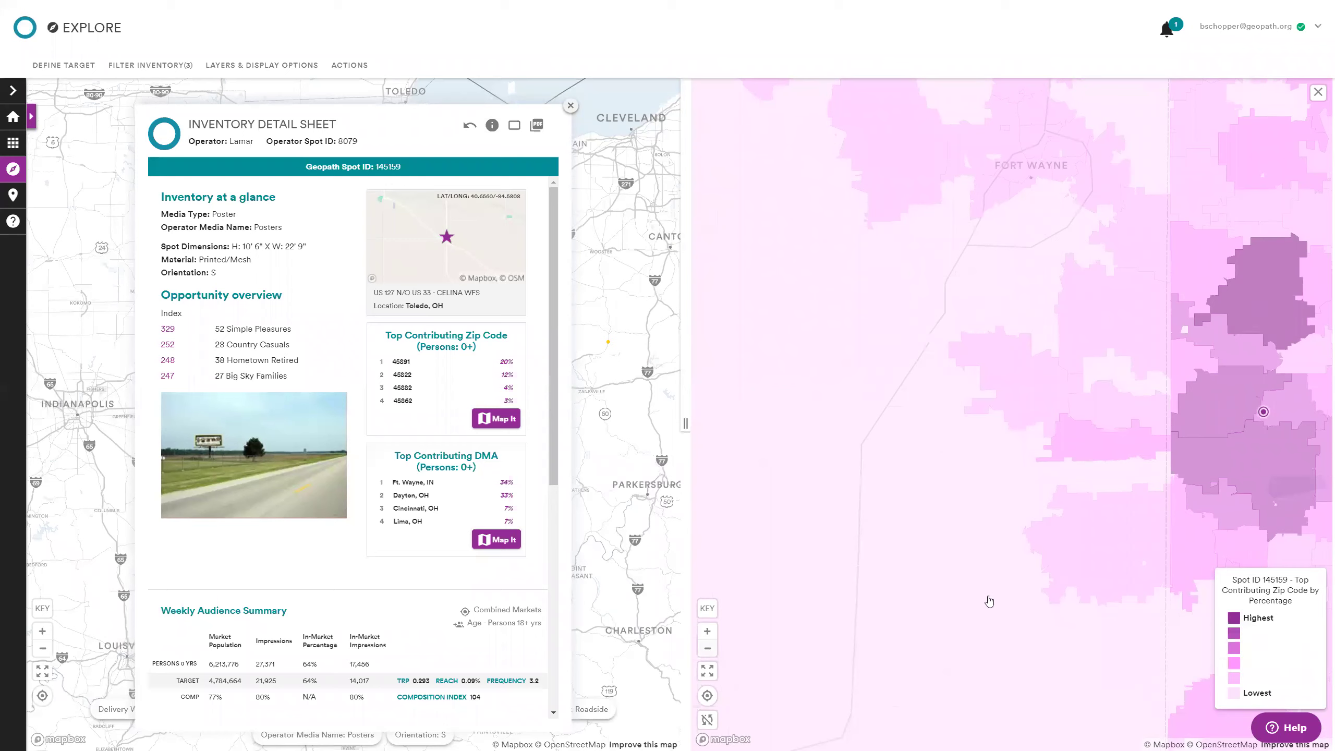
pyautogui.moveTo(1001, 637); pyautogui.dragTo(870, 586)
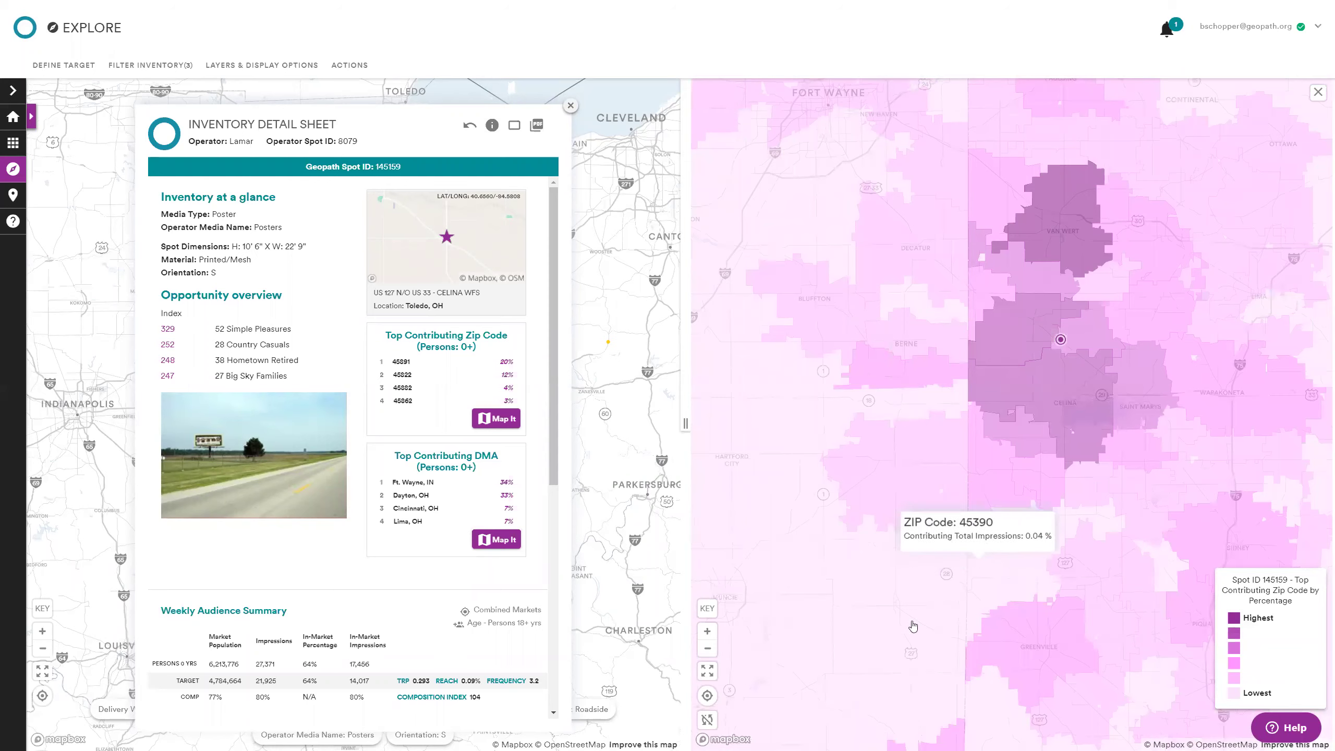
pyautogui.moveTo(913, 626); pyautogui.dragTo(894, 652)
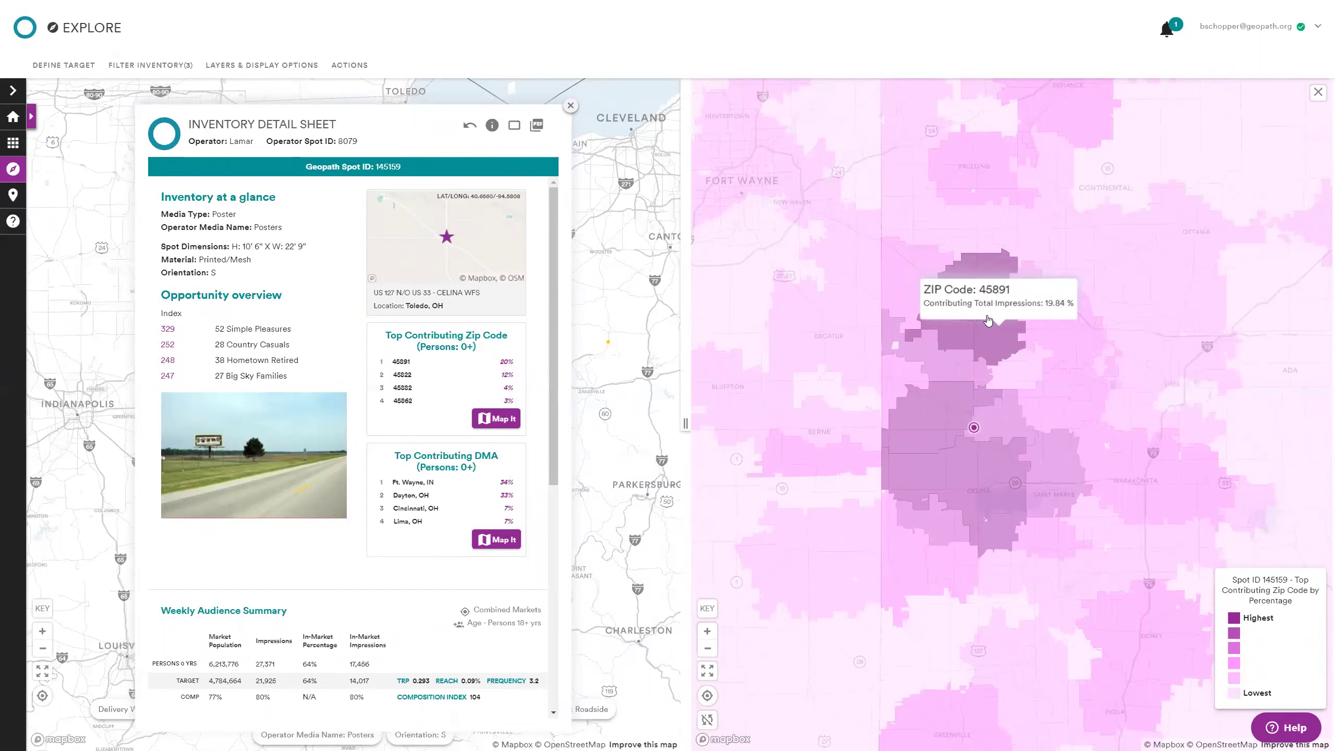
# - Close the secondary ZIP code map and the spot's inventory detail sheet
pyautogui.click(1318, 91)
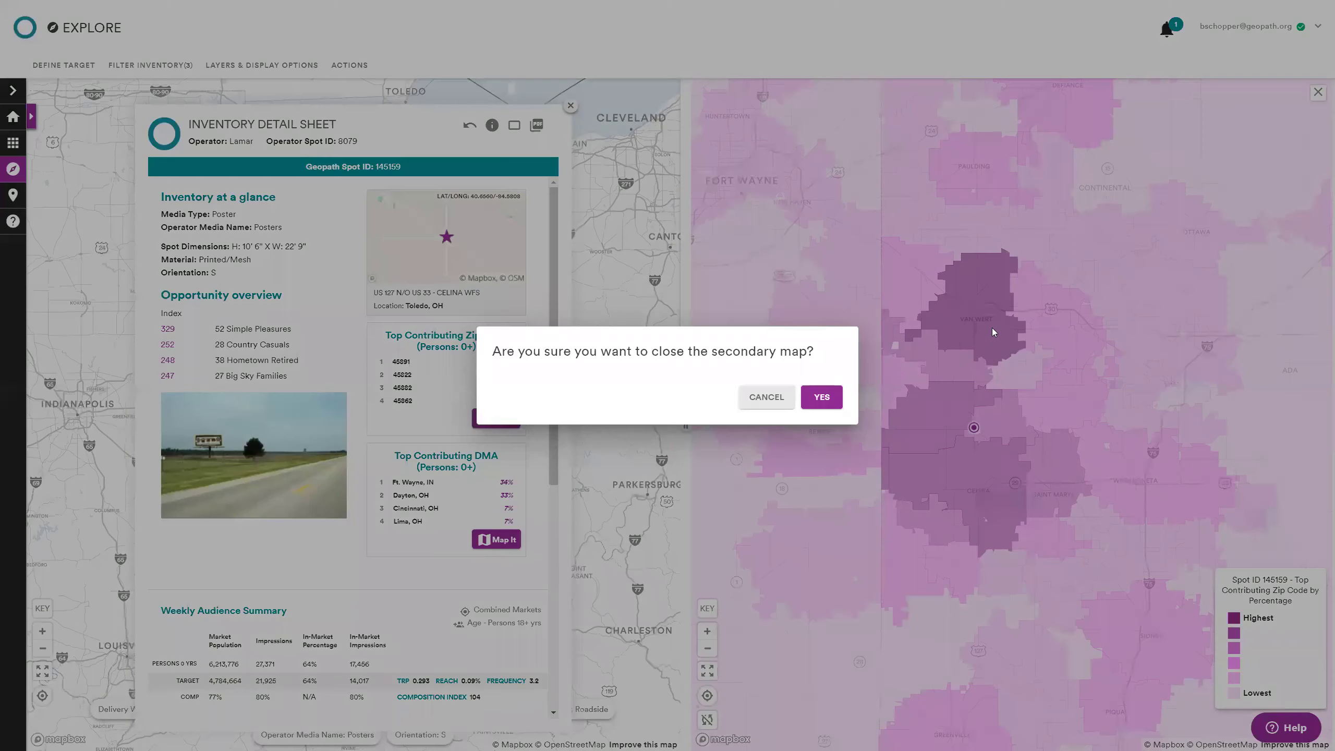
pyautogui.click(821, 396)
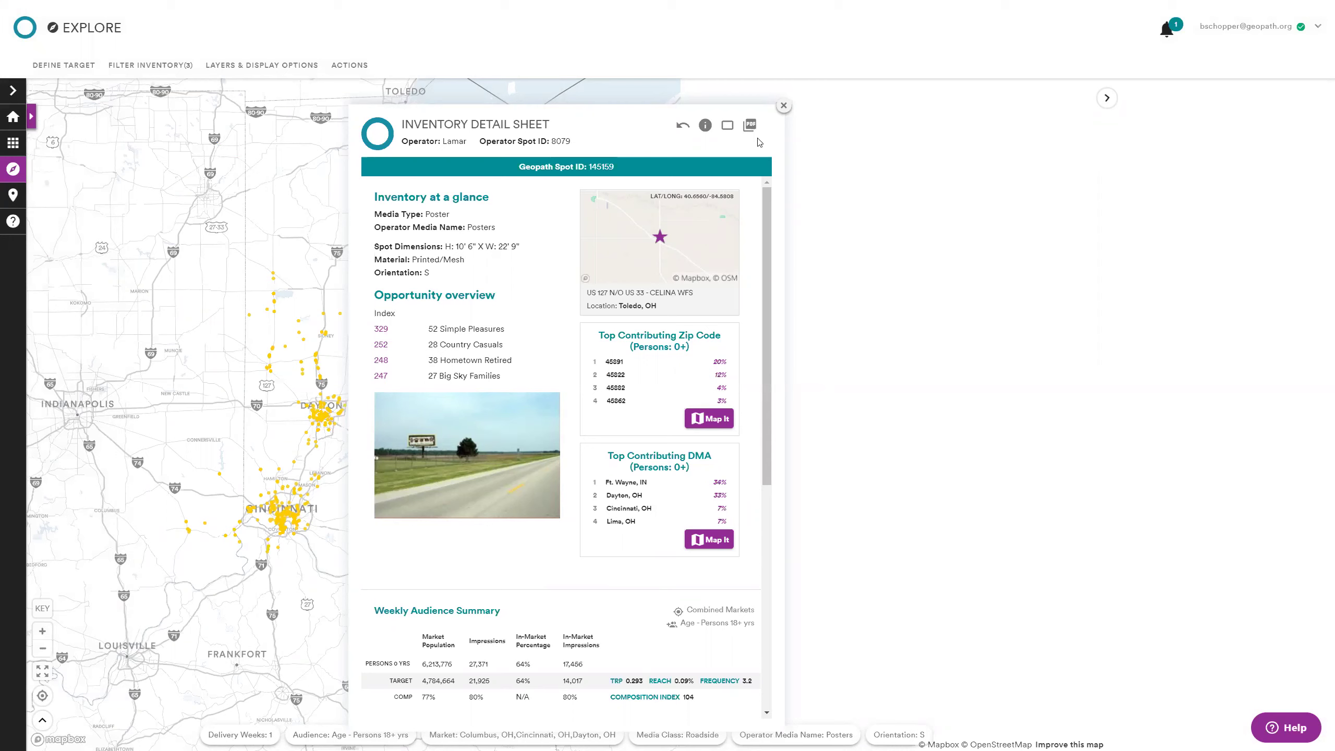
pyautogui.click(783, 106)
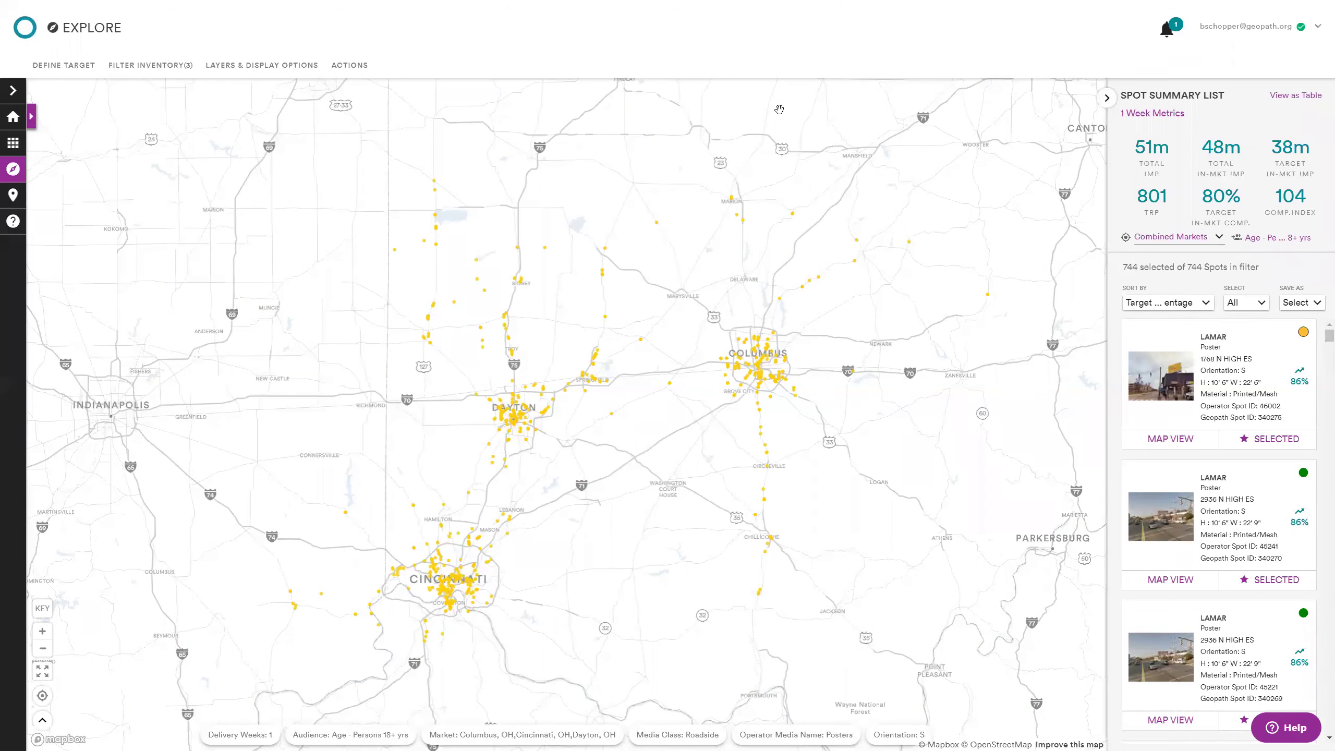
# - Create a new project named "OH Posters" in the workspace
pyautogui.click(17, 150)
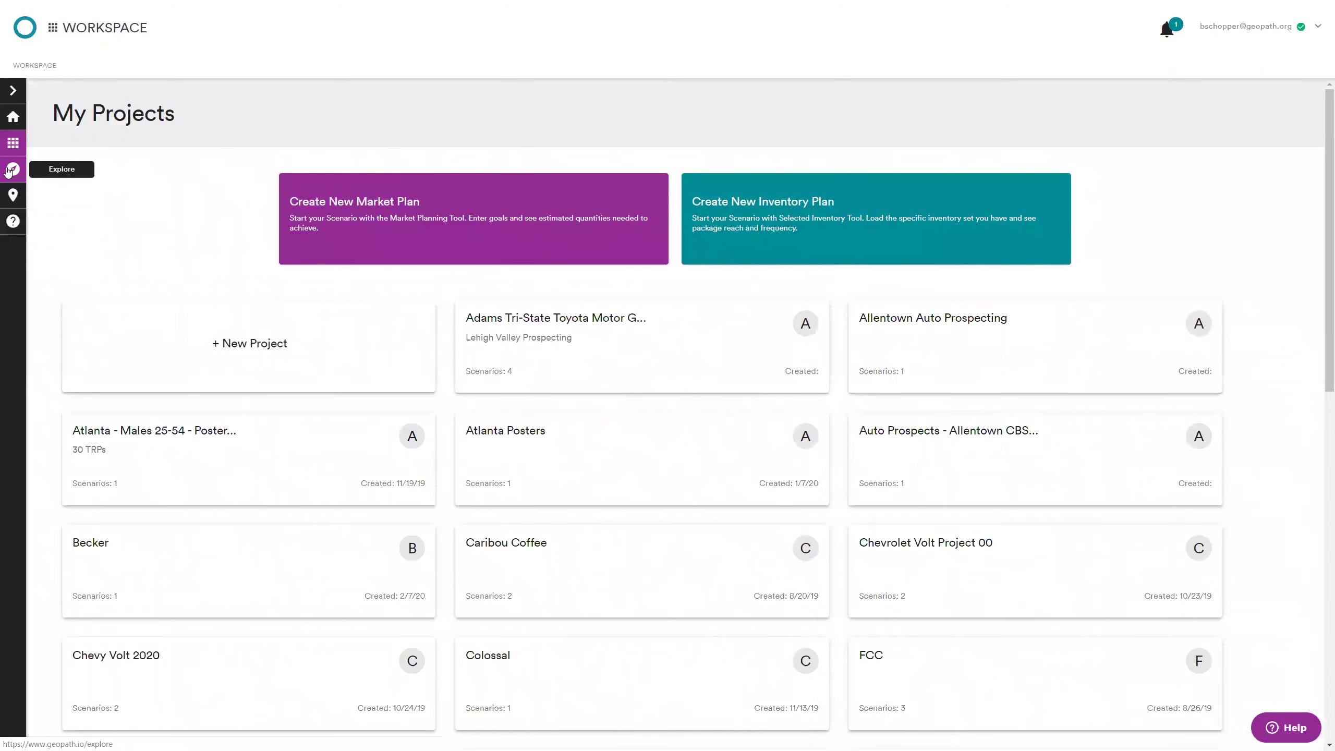
pyautogui.click(12, 169)
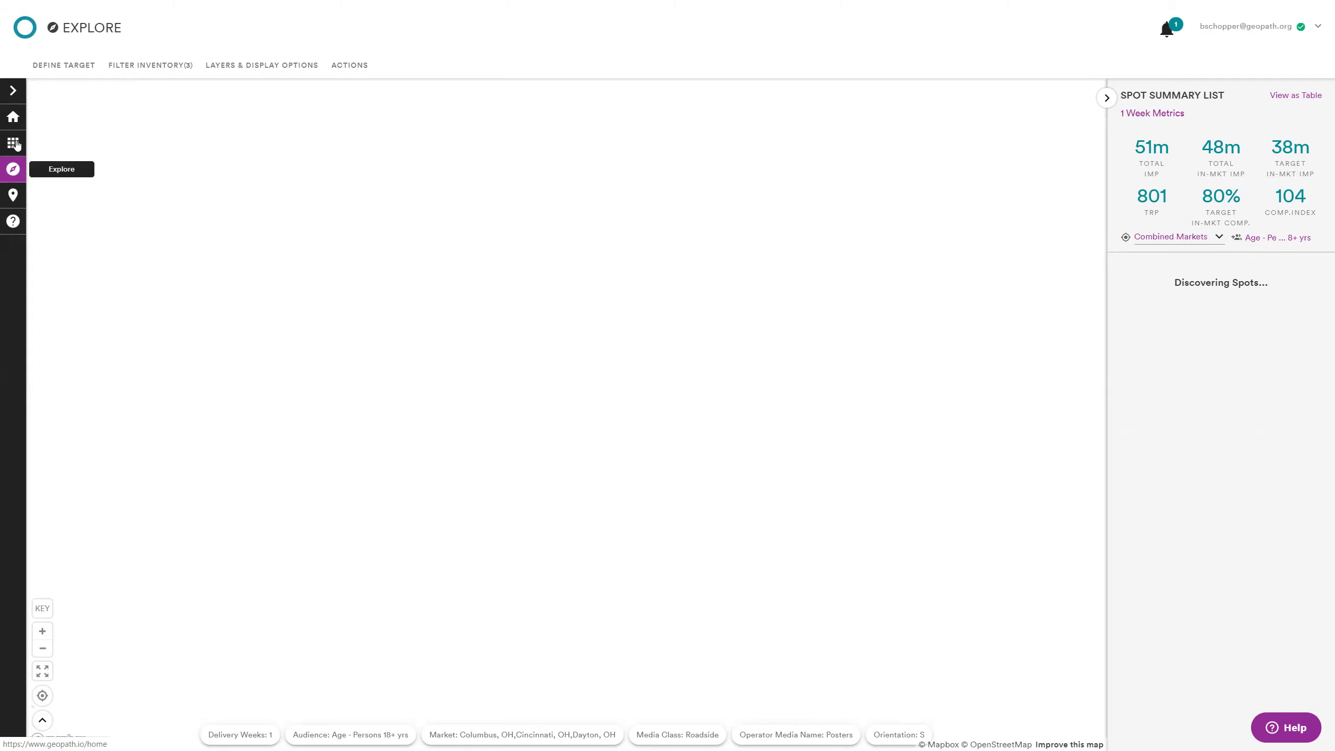
pyautogui.click(13, 143)
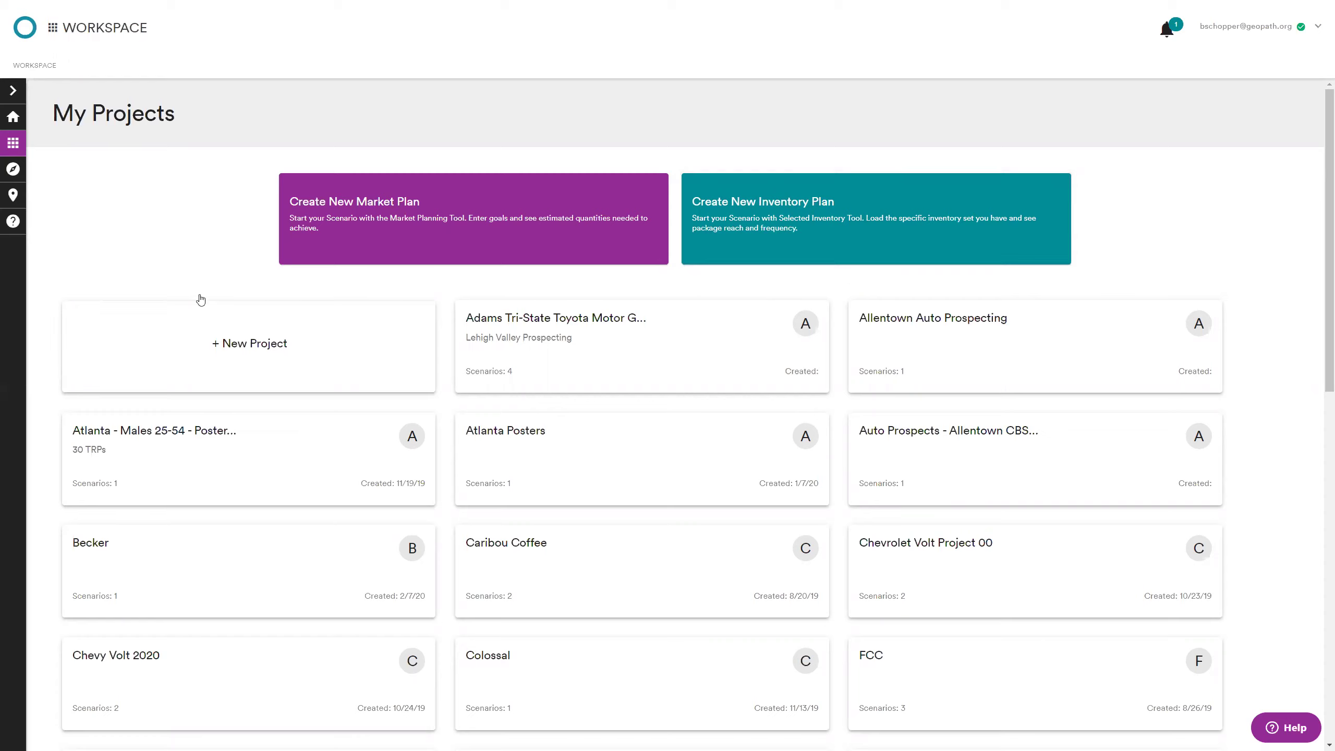
pyautogui.click(248, 343)
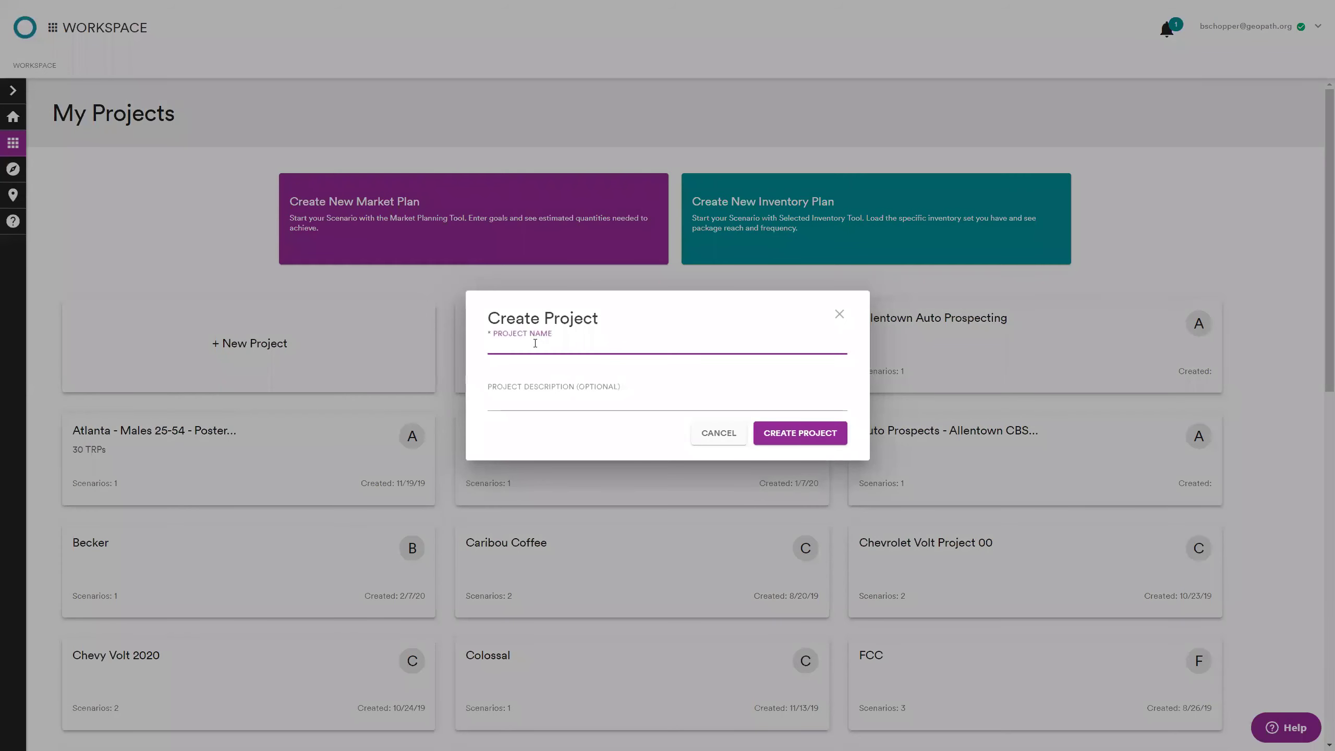
pyautogui.write('OH Posters')
pyautogui.click(816, 435)
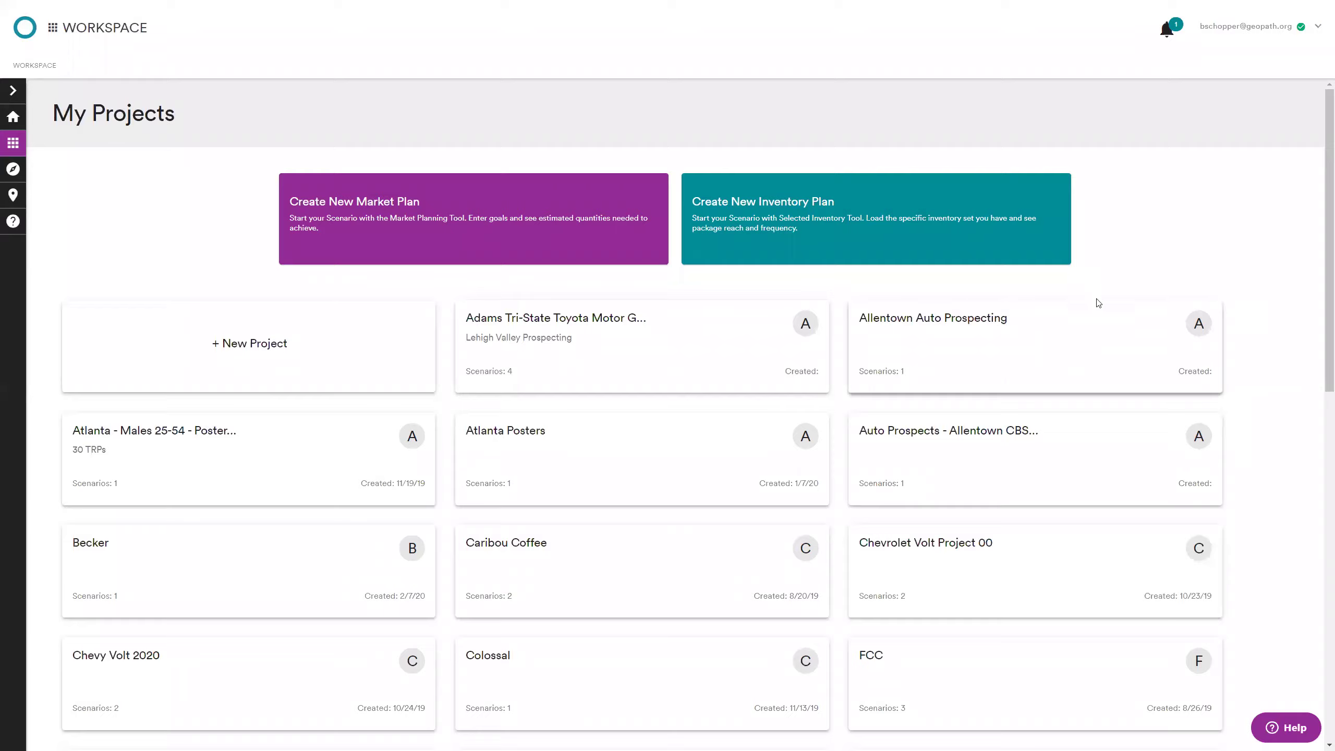